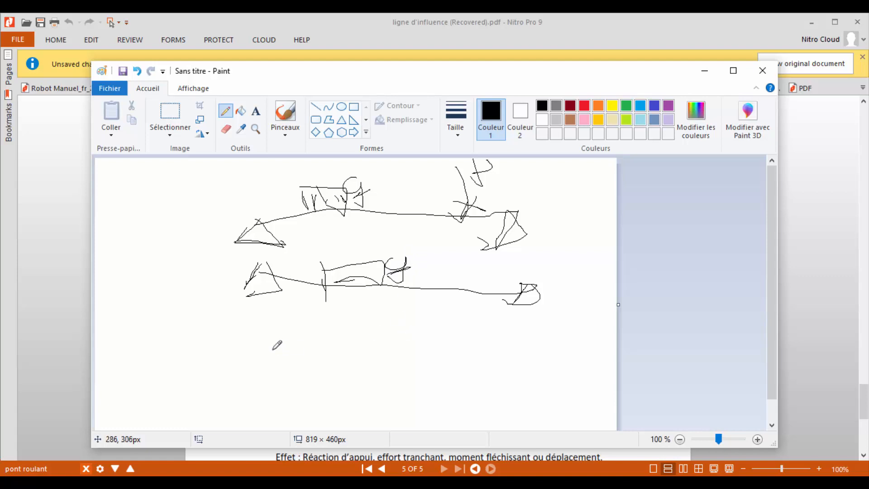
Sketch a third supported beam carrying P below the others, add a plus sign between them, and circle the distributed load q.
mouse_move(261, 307)
mouse_down()
mouse_move(253, 322)
mouse_move(263, 333)
mouse_move(471, 314)
mouse_move(543, 326)
mouse_move(502, 333)
mouse_up()
mouse_move(451, 289)
mouse_down()
mouse_move(453, 305)
mouse_move(427, 306)
mouse_up()
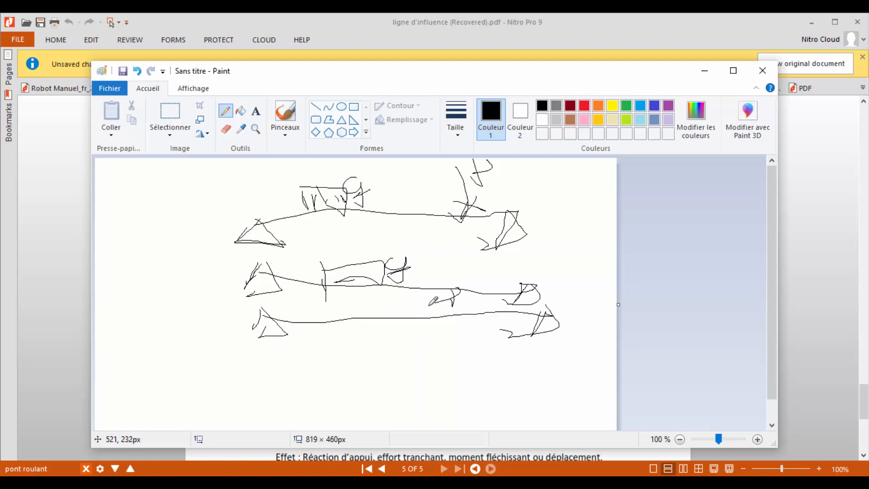
mouse_move(208, 309)
mouse_down()
mouse_move(254, 298)
mouse_move(233, 322)
mouse_up()
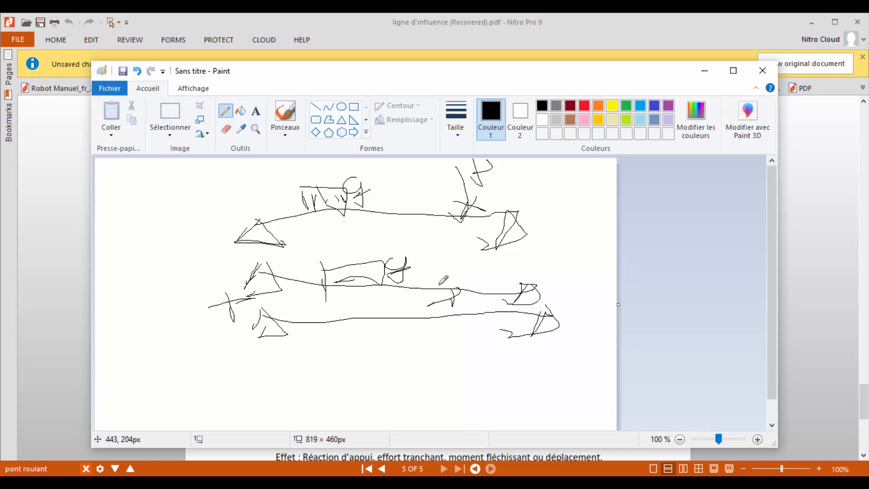
mouse_move(421, 259)
mouse_down()
mouse_move(411, 290)
mouse_move(410, 270)
mouse_up()
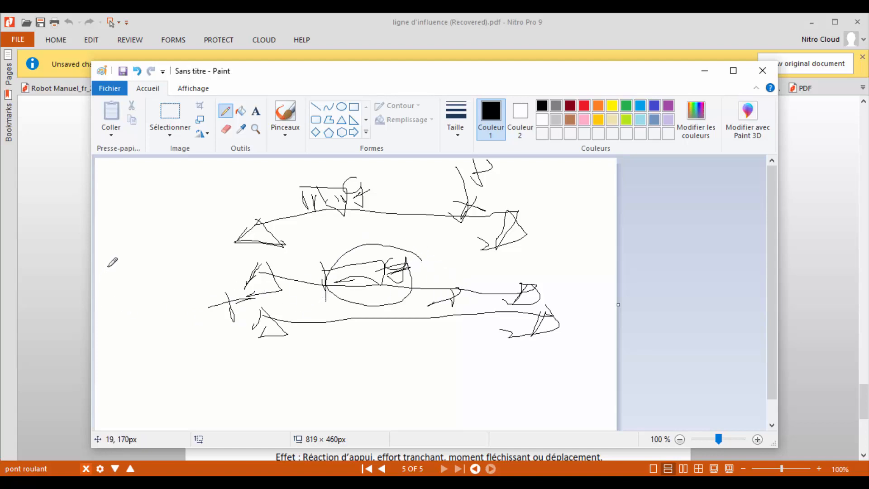
Handwrite the distributed-load moment expression beside the middle beam as M = q times an integral of y over x.
mouse_move(107, 267)
mouse_down()
mouse_move(120, 294)
mouse_move(156, 290)
mouse_up()
mouse_move(178, 273)
mouse_down()
mouse_move(161, 279)
mouse_move(167, 295)
mouse_move(188, 281)
mouse_up()
drag(191, 272, 197, 271)
mouse_move(221, 230)
mouse_down()
mouse_move(206, 282)
mouse_move(238, 285)
mouse_up()
mouse_move(218, 211)
mouse_down()
mouse_move(230, 232)
mouse_move(222, 239)
mouse_move(245, 280)
mouse_move(256, 249)
mouse_move(233, 275)
mouse_up()
drag(227, 274, 256, 257)
drag(261, 239, 274, 264)
drag(282, 253, 286, 261)
drag(289, 254, 276, 264)
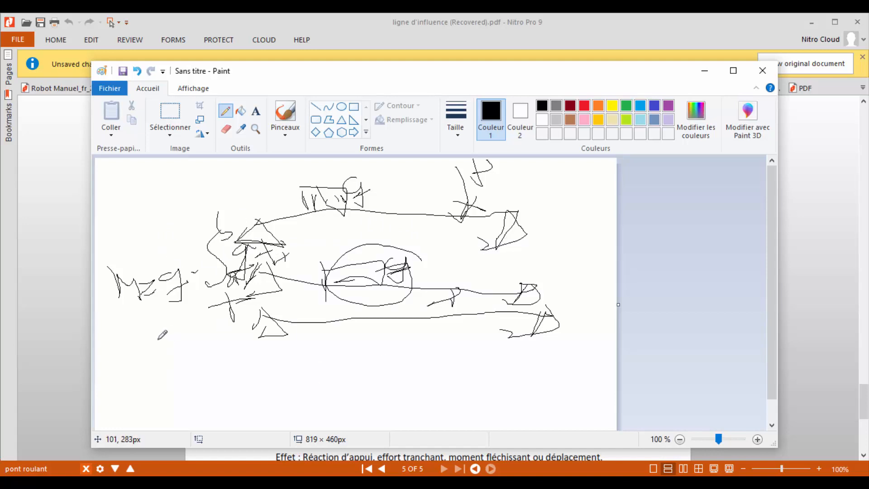
Handwrite the point-load moment term P·y beneath the first expression, joined by a plus sign, and mark the load's position on the lowest beam.
mouse_move(148, 319)
mouse_down()
mouse_move(153, 346)
mouse_move(202, 358)
mouse_up()
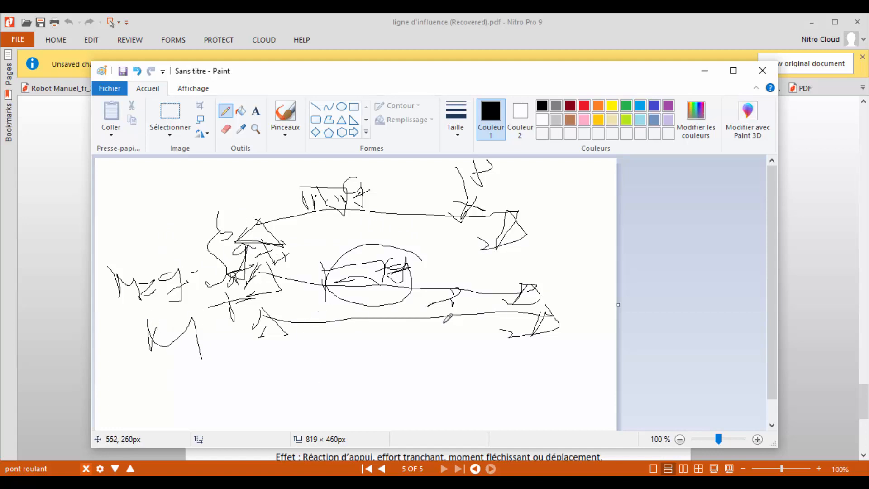
drag(452, 295, 452, 330)
mouse_move(217, 329)
mouse_down()
mouse_move(226, 365)
mouse_move(244, 335)
mouse_move(264, 330)
mouse_move(253, 362)
mouse_move(267, 359)
mouse_up()
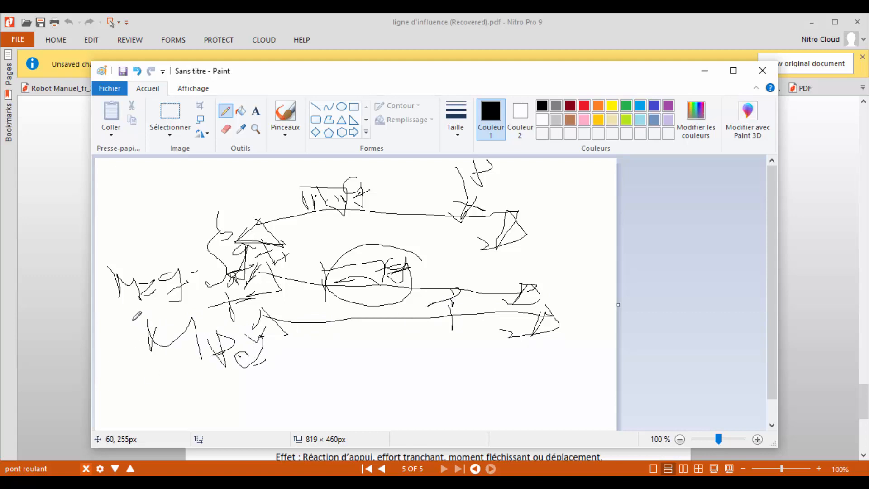
mouse_move(132, 321)
mouse_down()
mouse_move(155, 316)
mouse_move(144, 324)
mouse_up()
mouse_move(154, 355)
mouse_down()
mouse_move(173, 345)
mouse_move(199, 370)
mouse_up()
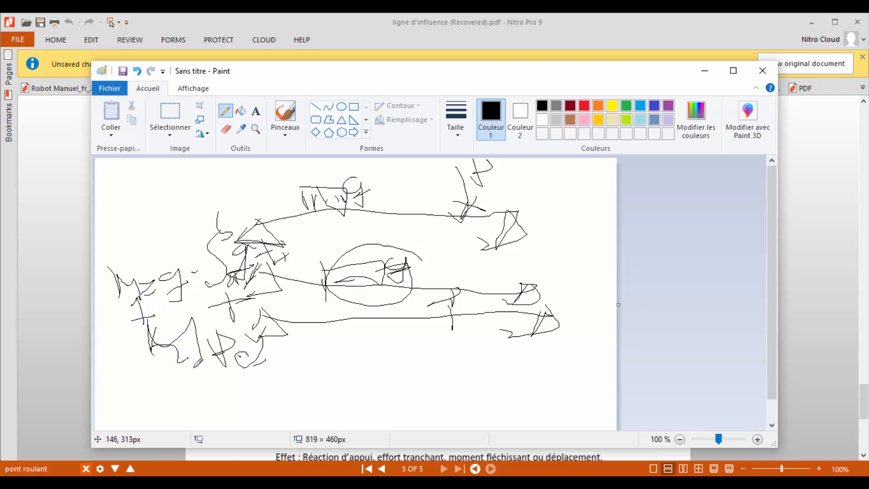
Begin writing the total moment equation M = M1 below the beam sketches.
drag(374, 391, 437, 373)
mouse_move(439, 368)
mouse_down()
mouse_move(442, 402)
mouse_move(462, 384)
mouse_move(432, 412)
mouse_up()
mouse_move(486, 397)
mouse_down()
mouse_move(496, 372)
mouse_move(507, 396)
mouse_move(519, 398)
mouse_up()
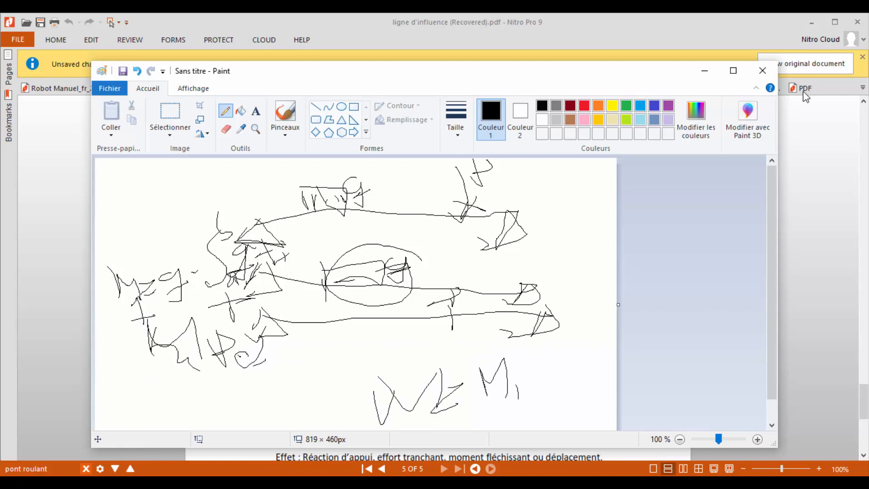
Switch to Robot Structural Analysis, open the influence lines (Lignes d'influence) dialog from the advanced results, and place it clear of the model.
click(705, 72)
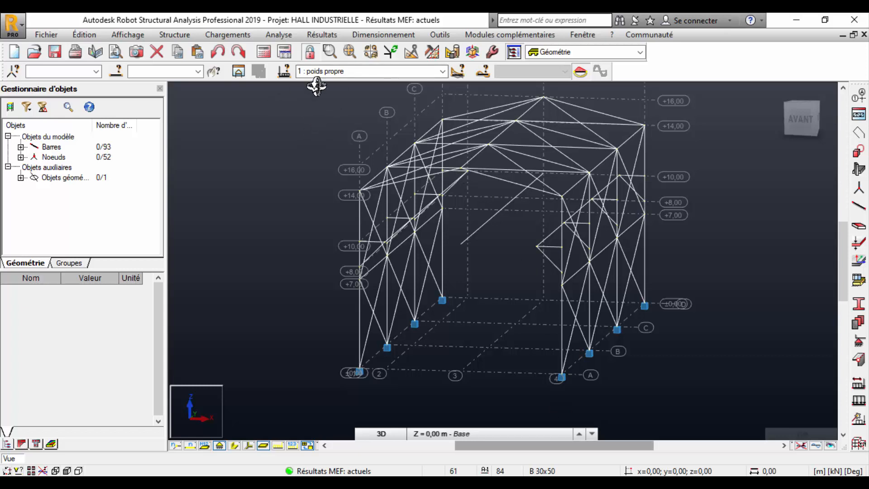
click(319, 34)
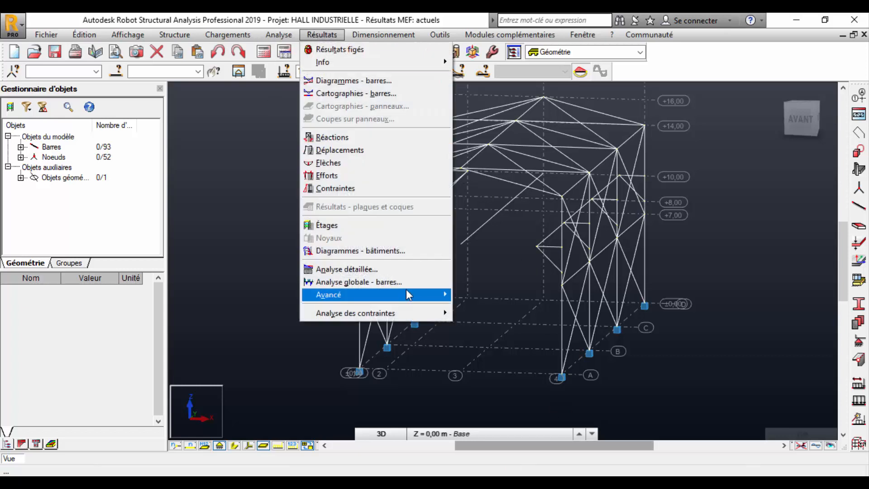
mouse_move(409, 294)
click(525, 139)
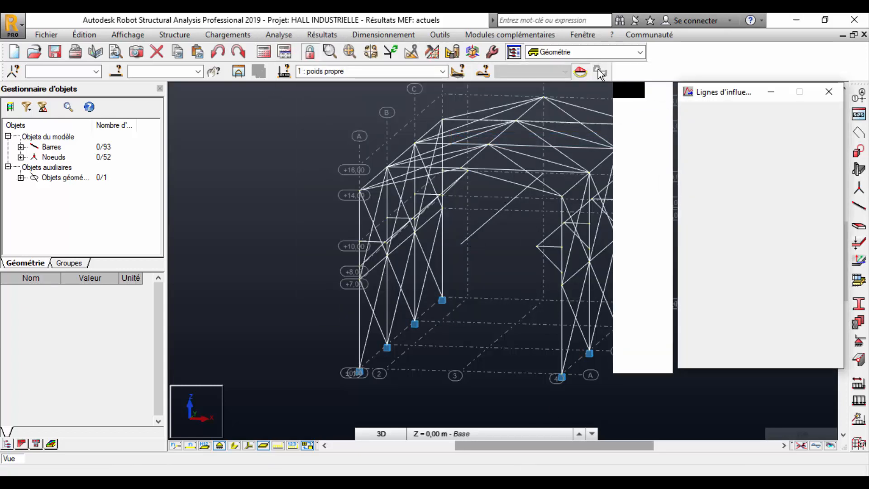
drag(711, 90, 108, 65)
mouse_move(59, 111)
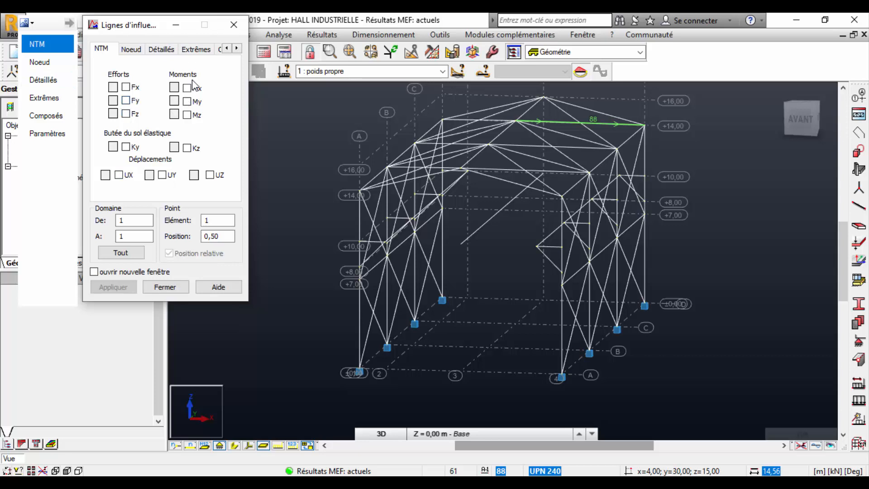
Enable the My moment, display the bar section shapes, and pick crane runway beam 94 as the influence line's element.
click(186, 101)
click(215, 221)
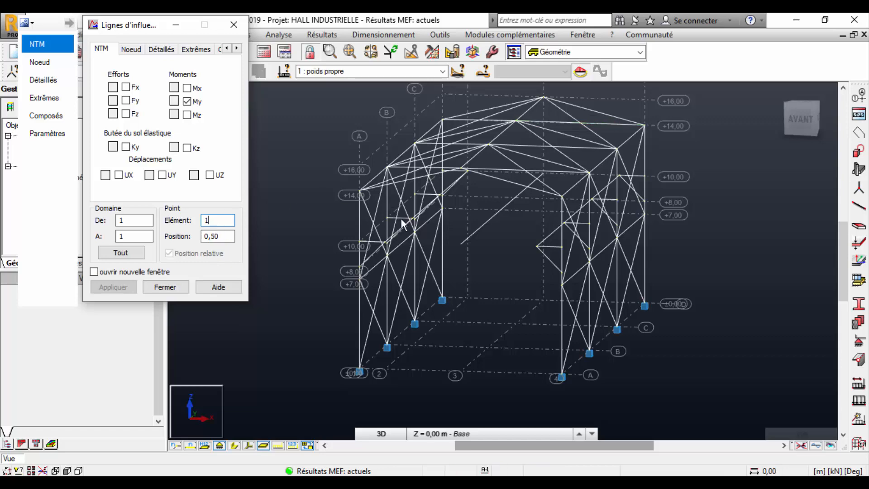
click(248, 445)
scroll(409, 221, up, 5)
scroll(345, 283, up, 3)
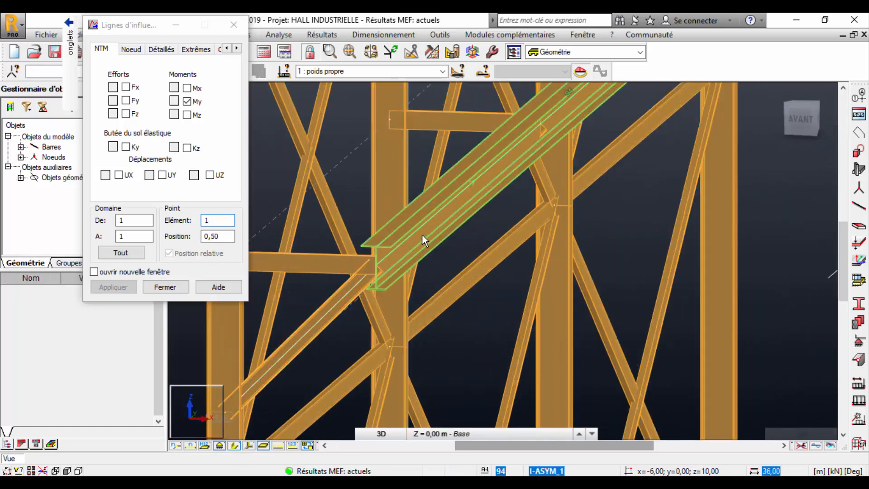
click(423, 223)
scroll(461, 191, down, 5)
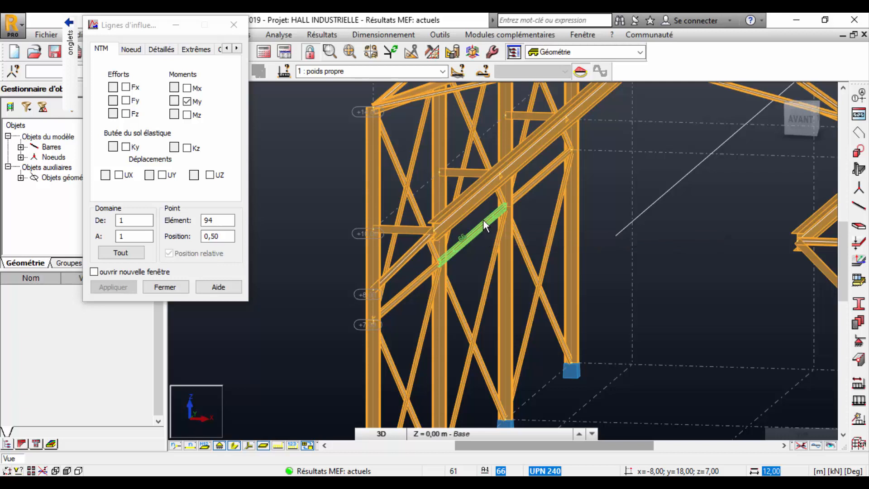
Set the relative point position to 0,25 and enable opening the influence line in a new window.
click(226, 237)
key(BackSpace)
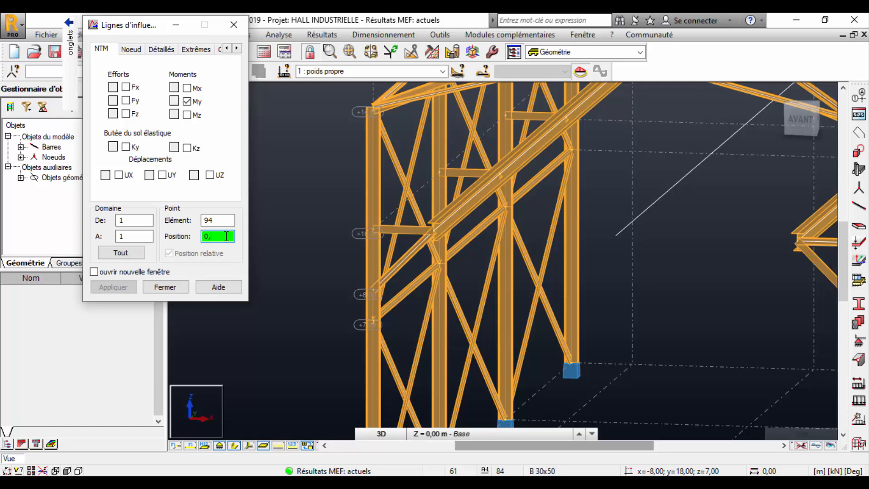
text(6)
key(BackSpace)
text(24)
key(BackSpace)
text(5)
click(122, 273)
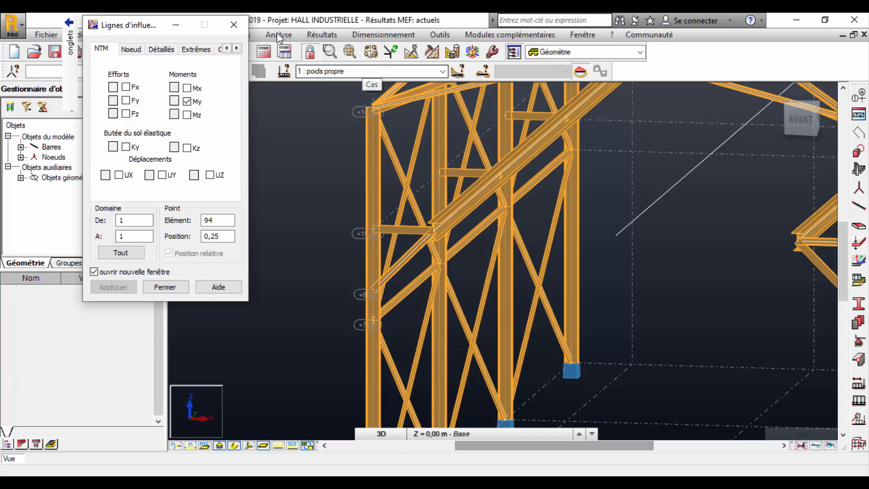
Generate the My influence line for case 5 : Pont roulant over domain 1 to 37 and add coordinates to its table.
click(442, 71)
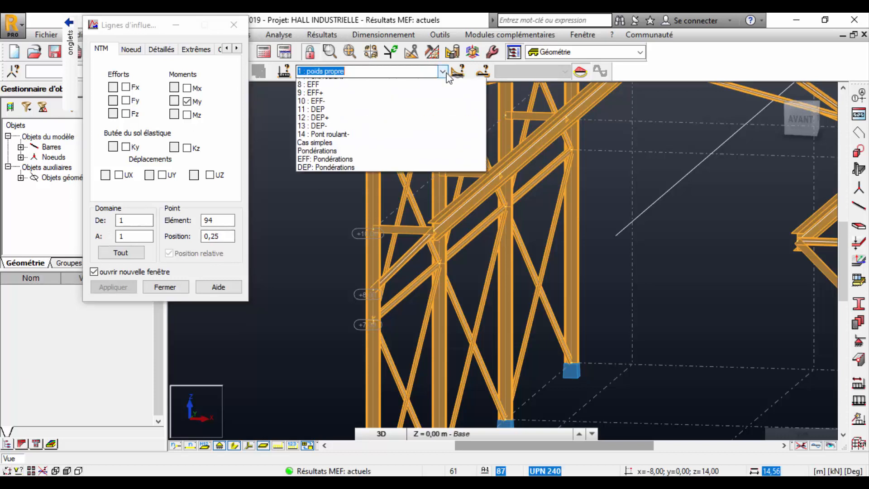
click(374, 113)
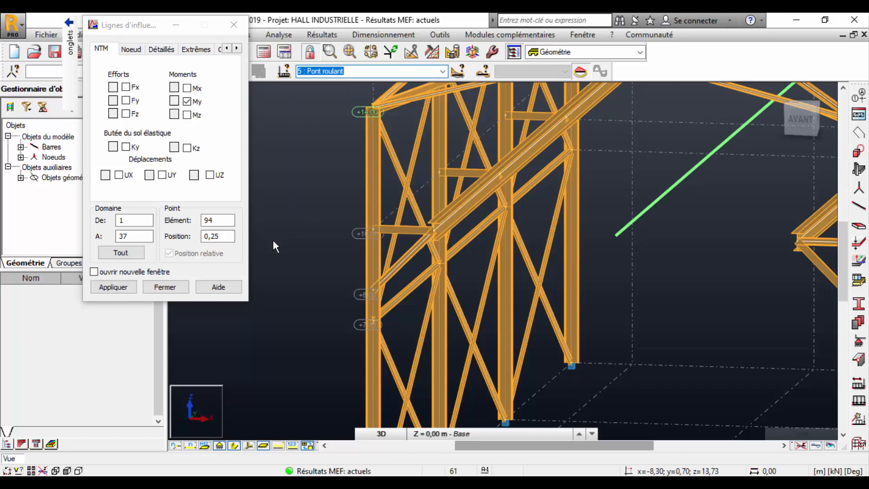
click(127, 287)
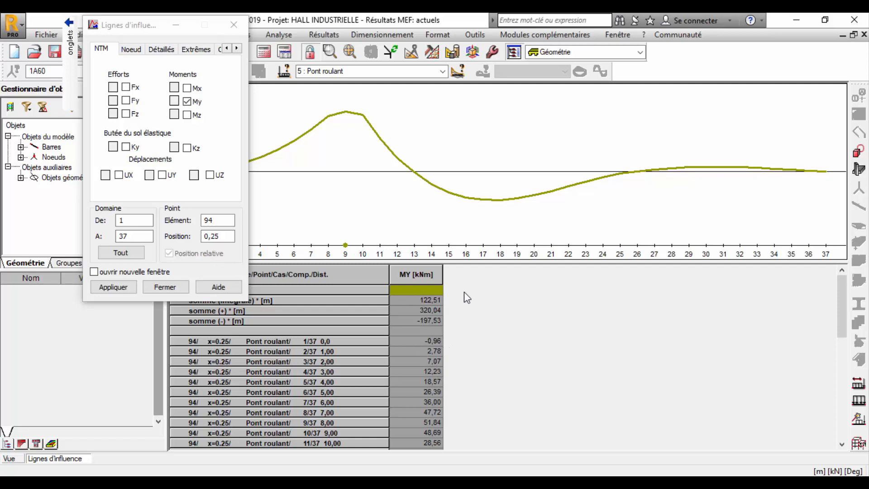
right_click(429, 341)
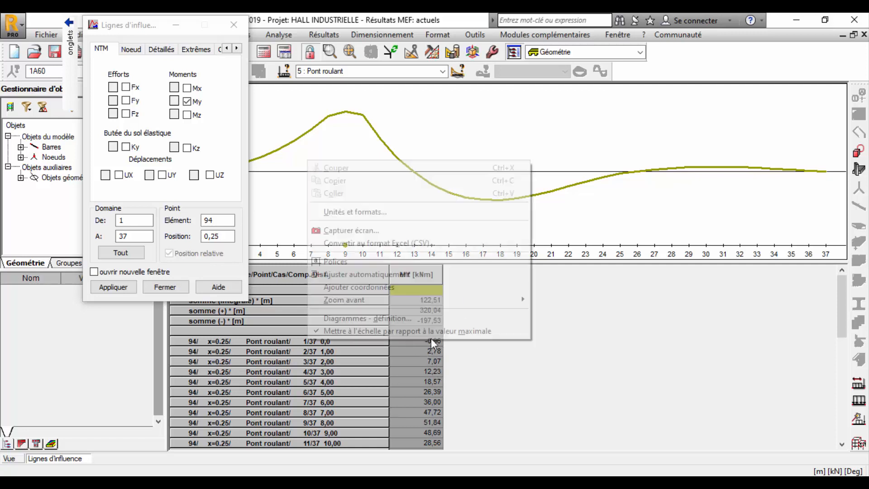
click(514, 287)
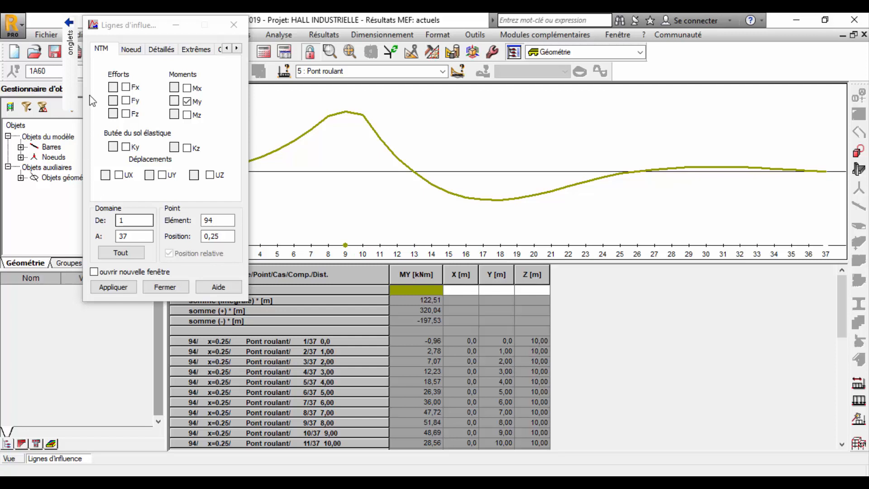
Generate the influence line for Fz instead of My in a new window and add coordinates to its table.
click(138, 125)
click(136, 114)
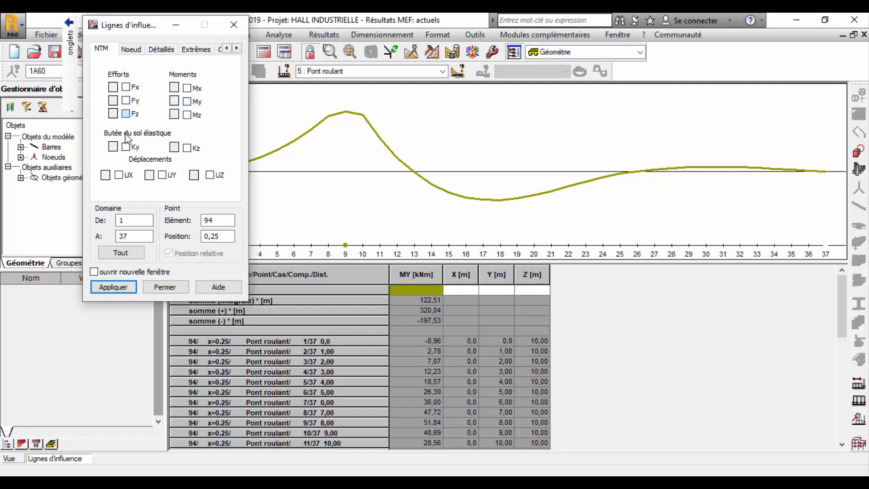
click(94, 272)
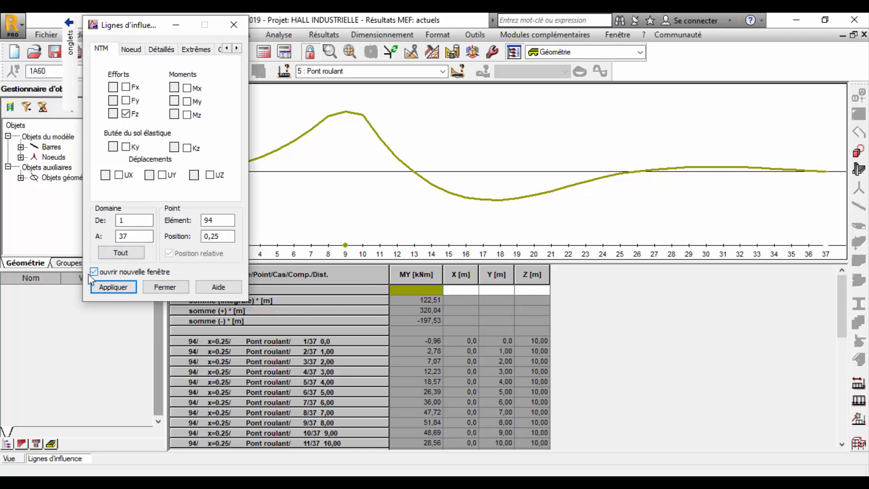
click(123, 289)
right_click(414, 318)
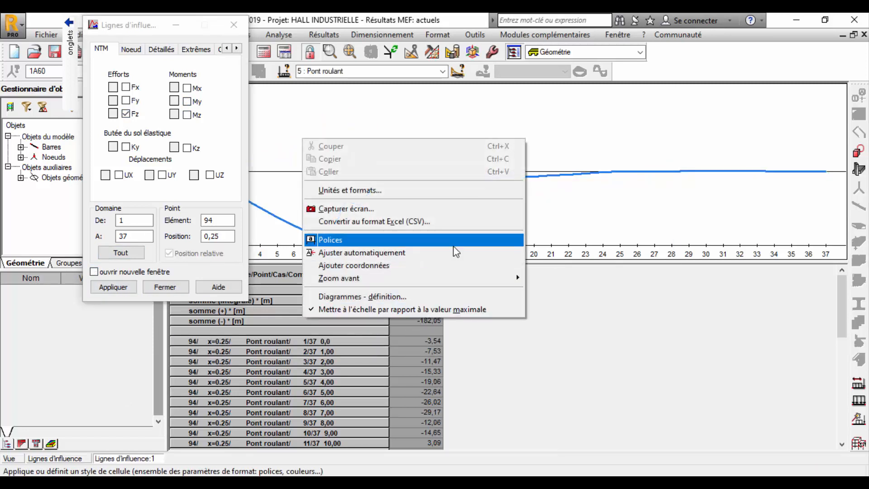
click(450, 265)
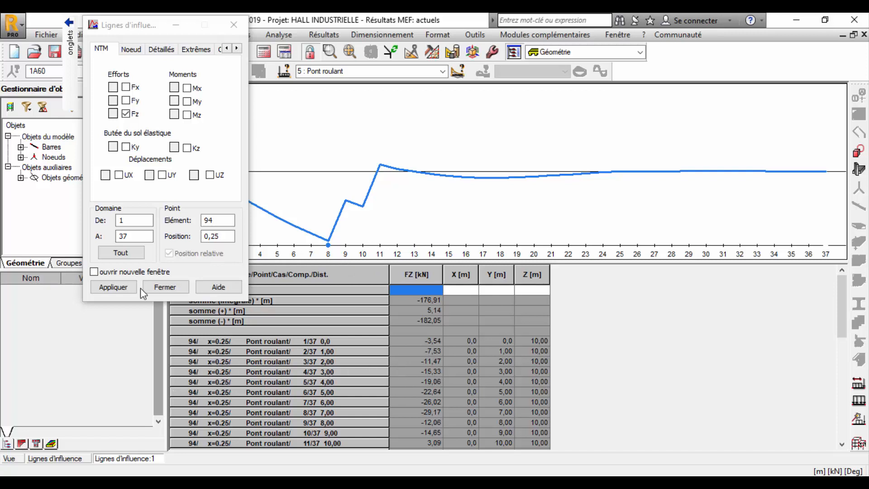
Generate the influence line for the UZ displacement instead of Fz and add coordinates to its table.
click(210, 175)
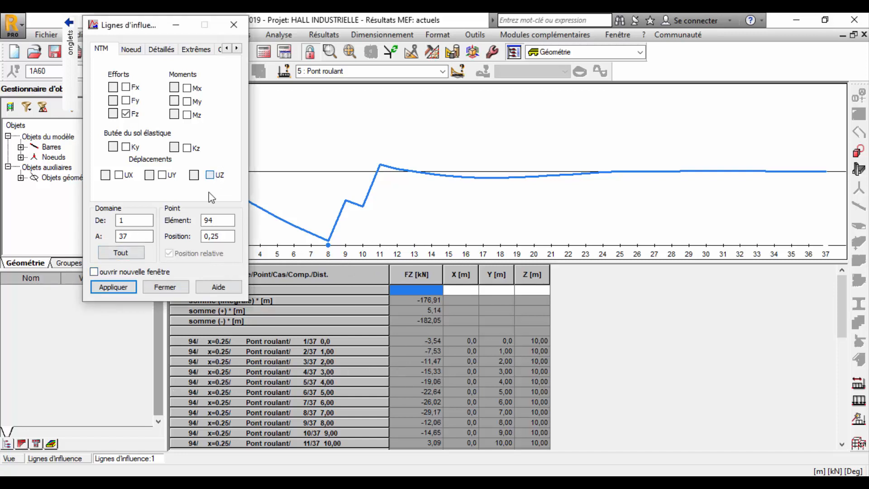
click(126, 113)
click(114, 287)
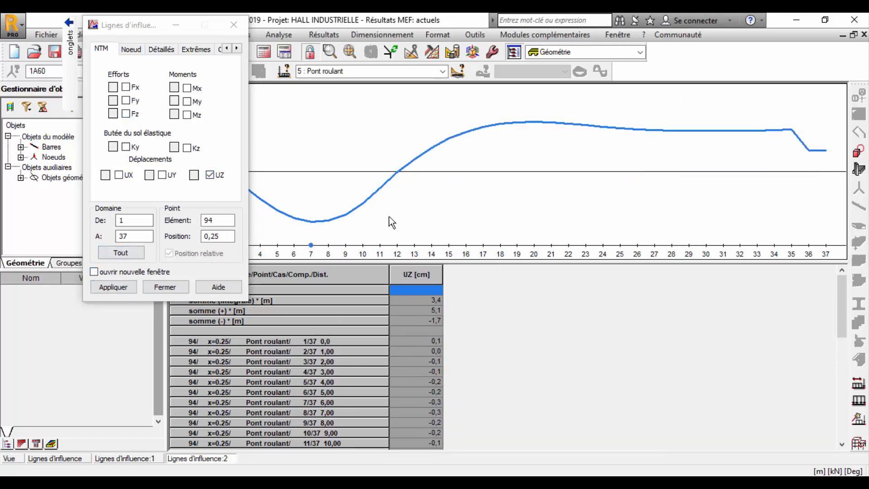
right_click(412, 315)
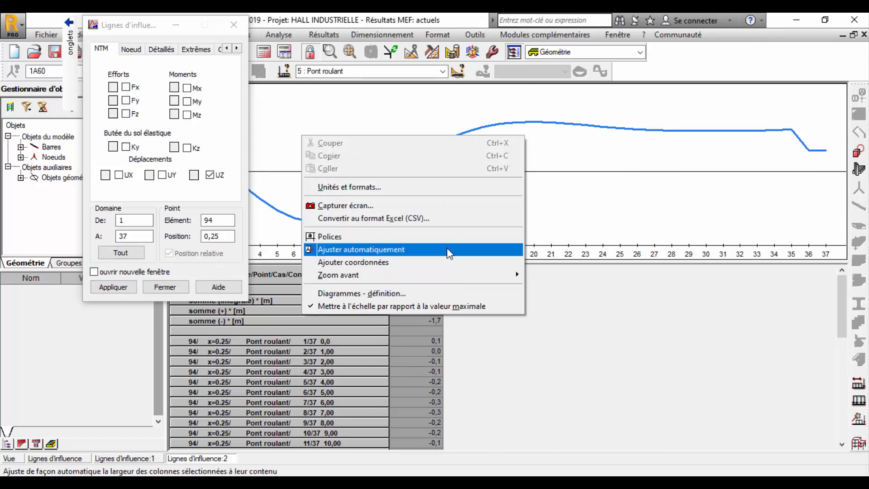
click(441, 267)
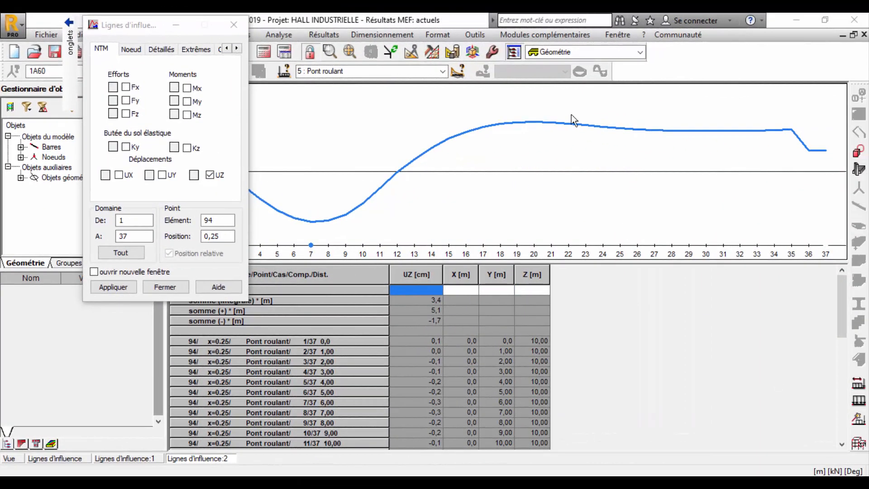
Close the influence lines dialog and return to the Géométrie layout showing the 3D model.
click(226, 25)
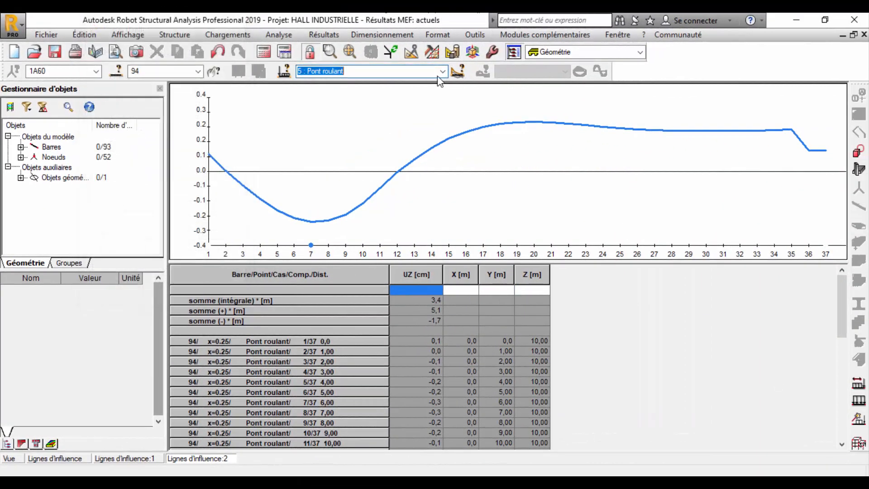
click(527, 56)
click(565, 76)
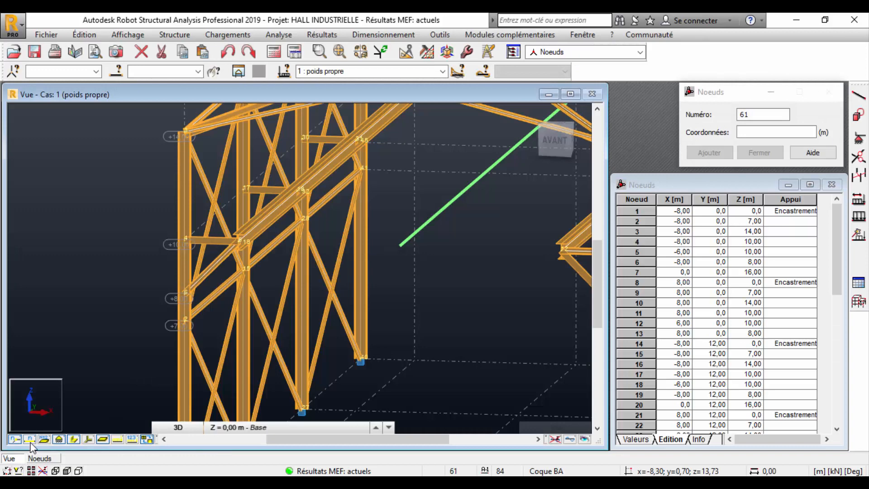
click(641, 51)
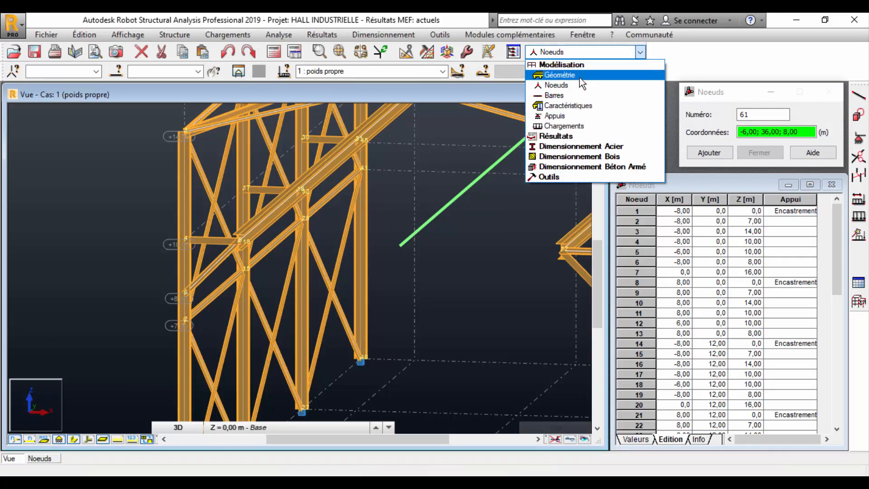
click(579, 77)
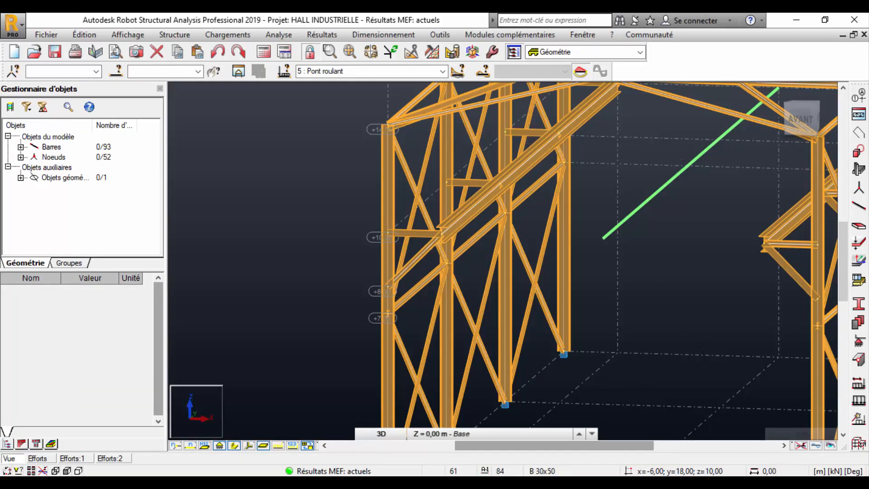
click(563, 485)
click(812, 427)
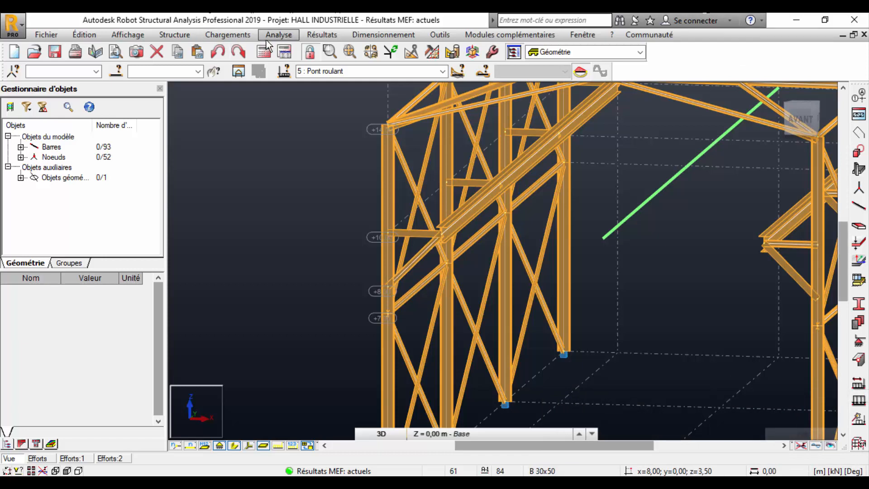
Open the calculation options and select case 5, Pont roulant, in the list of analysis types.
click(279, 35)
click(399, 49)
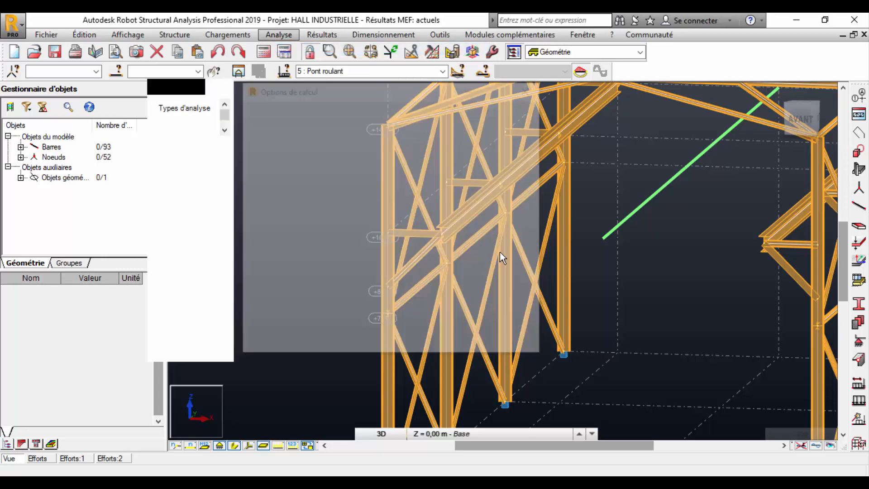
drag(325, 85, 387, 81)
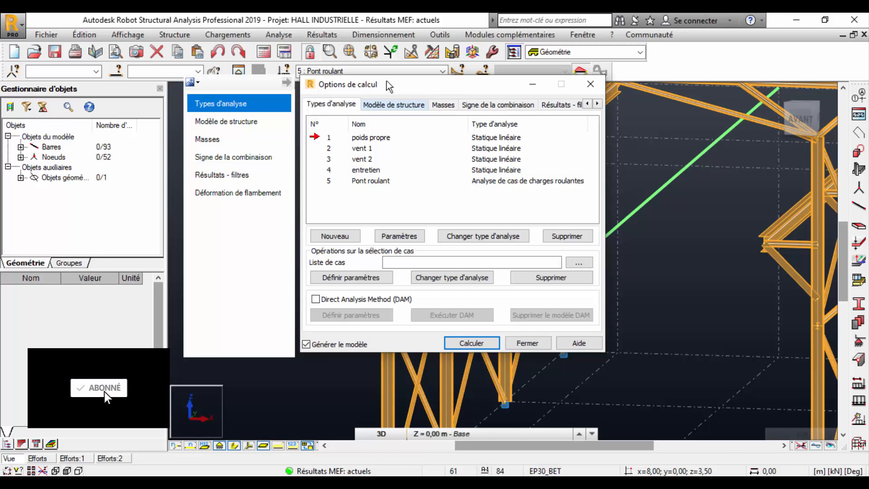
click(329, 181)
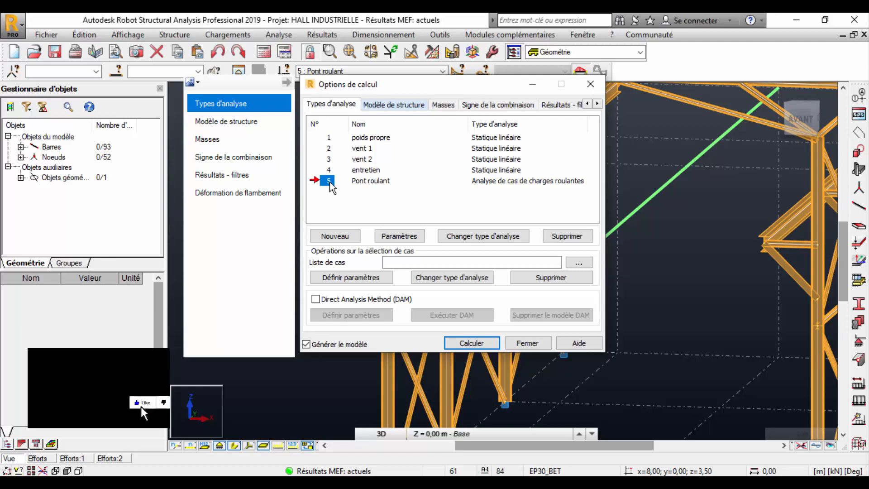
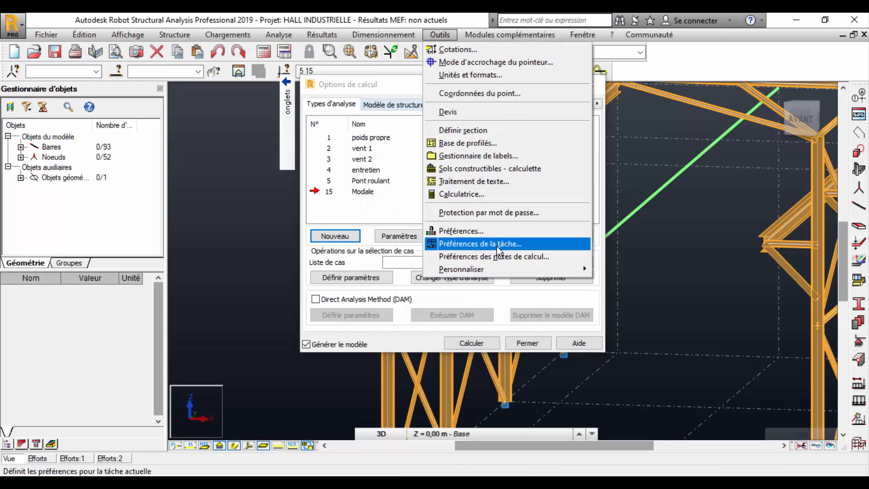
Enable Algorithme DSC (Relâchements sur barres) in the structural analysis settings of the task preferences.
click(496, 245)
drag(337, 236, 343, 271)
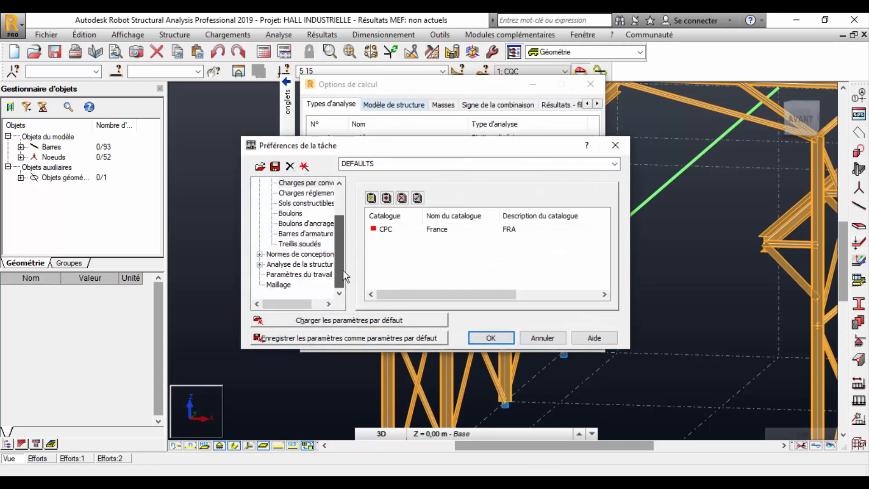
click(278, 265)
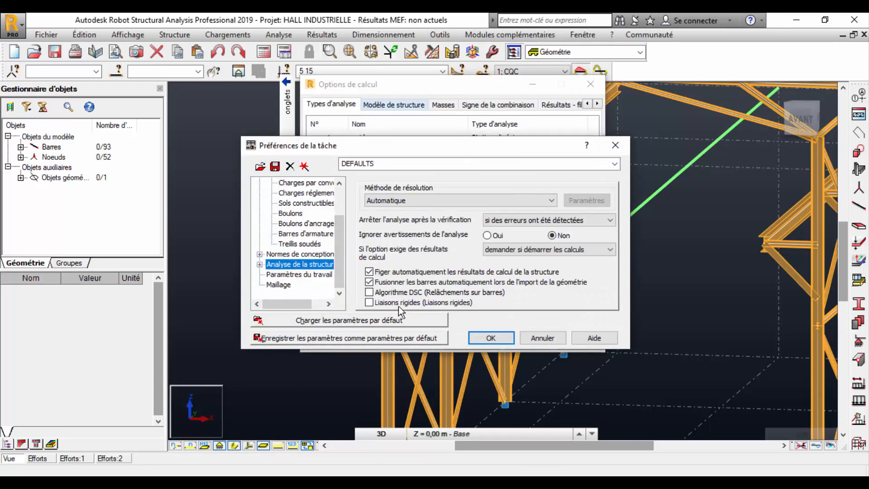
click(373, 293)
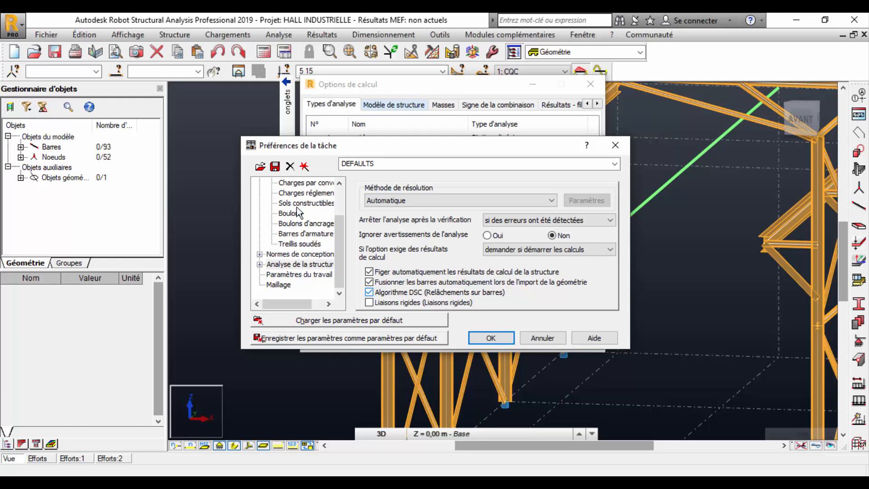
Set the modal analysis preferences to Méthode de Lanczos with Concentrées sans rotation masses and save the task preferences.
double_click(277, 264)
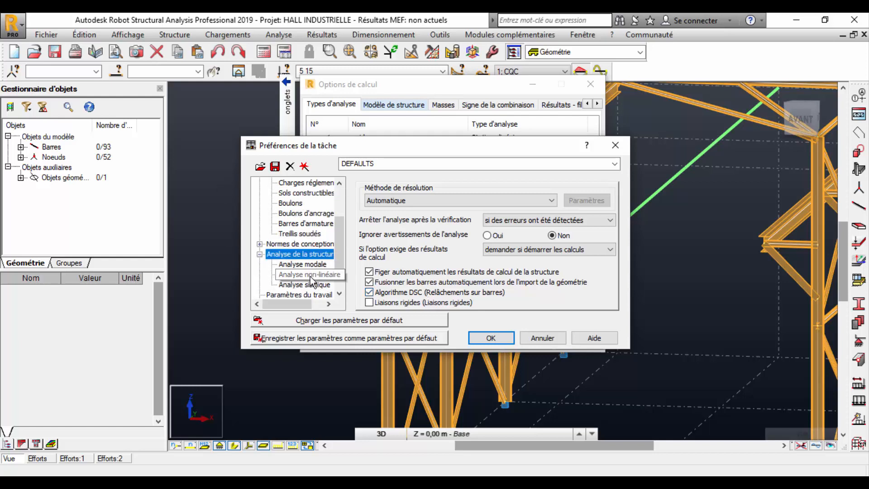
click(302, 264)
click(414, 290)
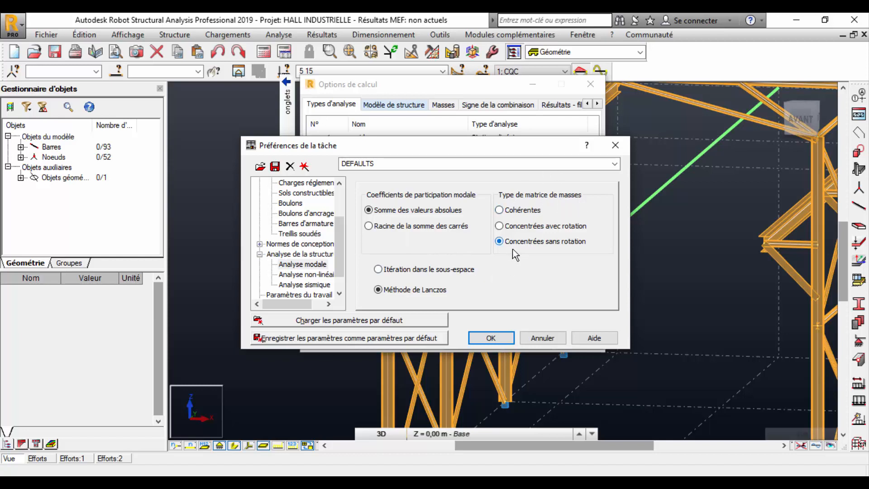
click(512, 336)
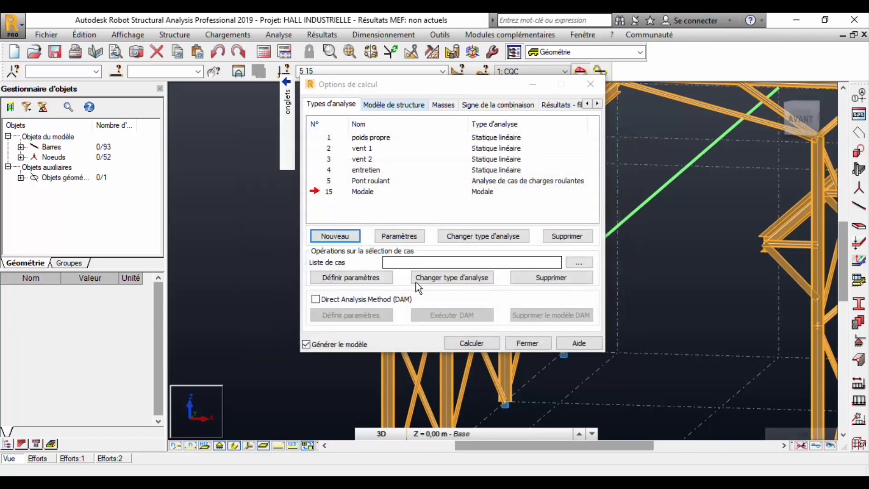
double_click(370, 192)
click(430, 317)
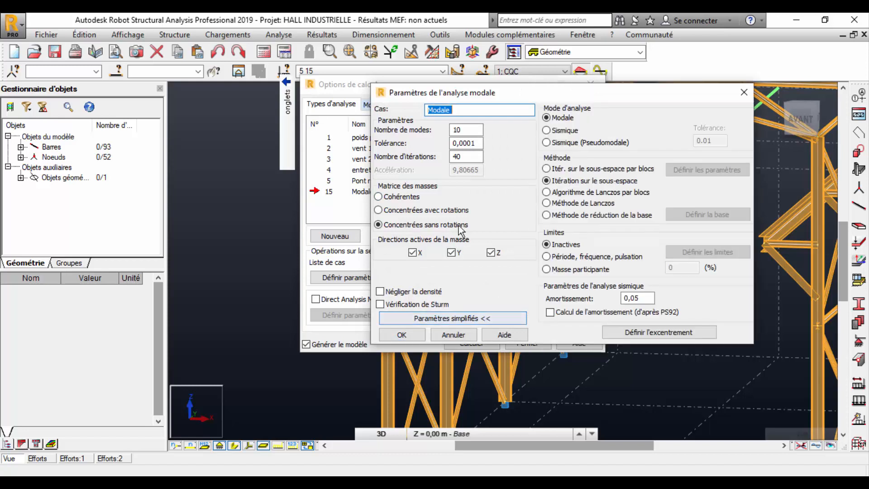
click(564, 203)
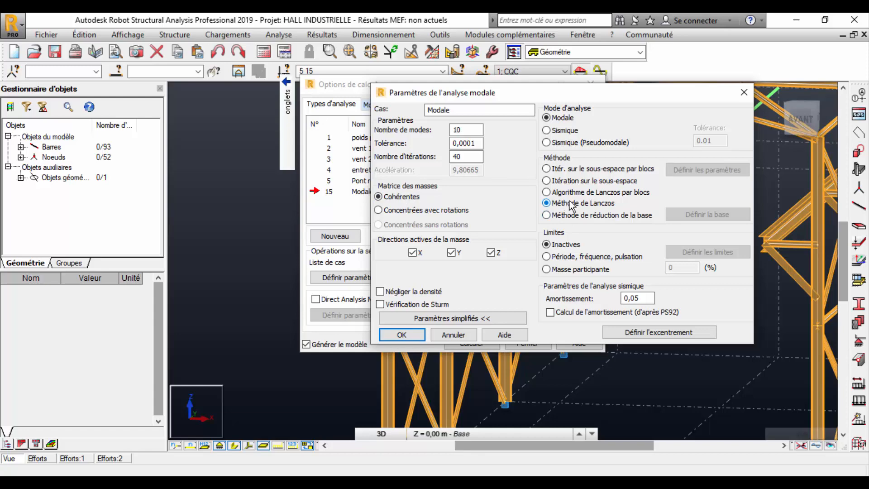
click(743, 93)
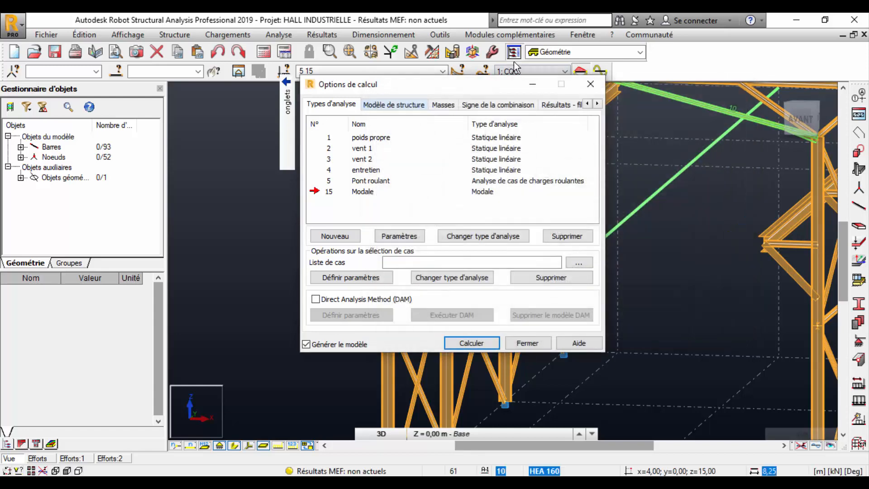
Change the modal analysis method in the task preferences to Itération dans le sous-espace.
click(446, 37)
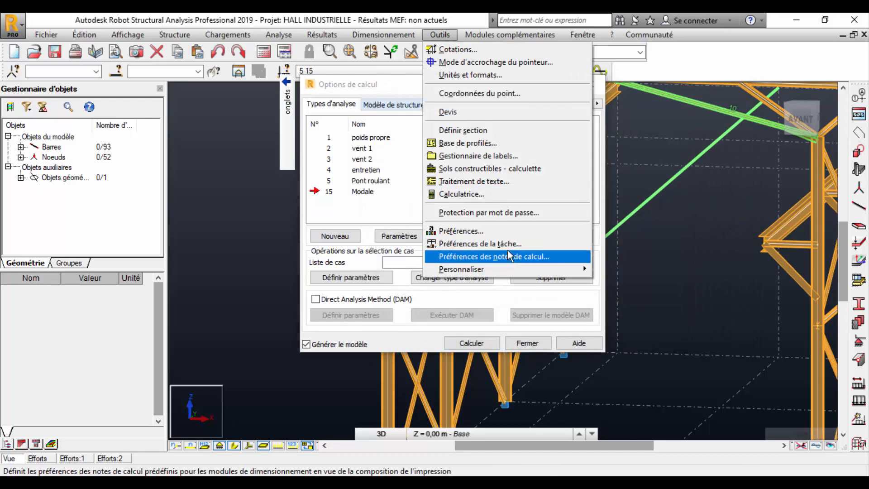
click(502, 246)
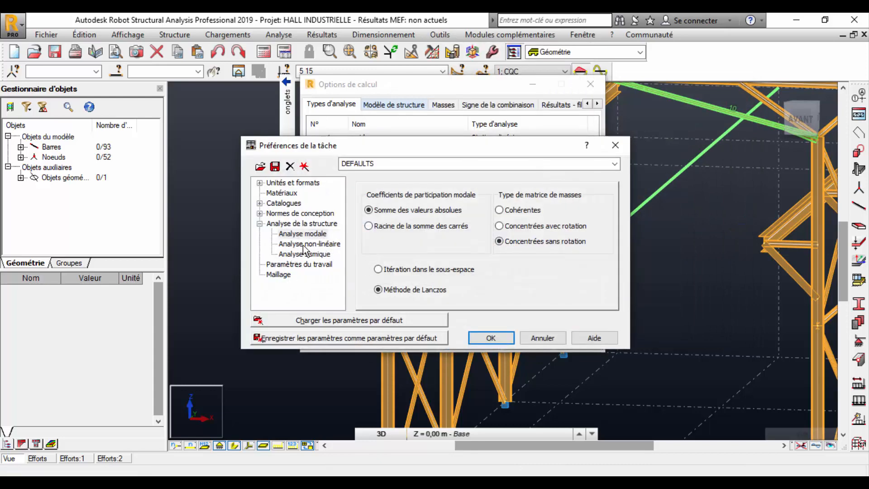
click(408, 268)
click(492, 337)
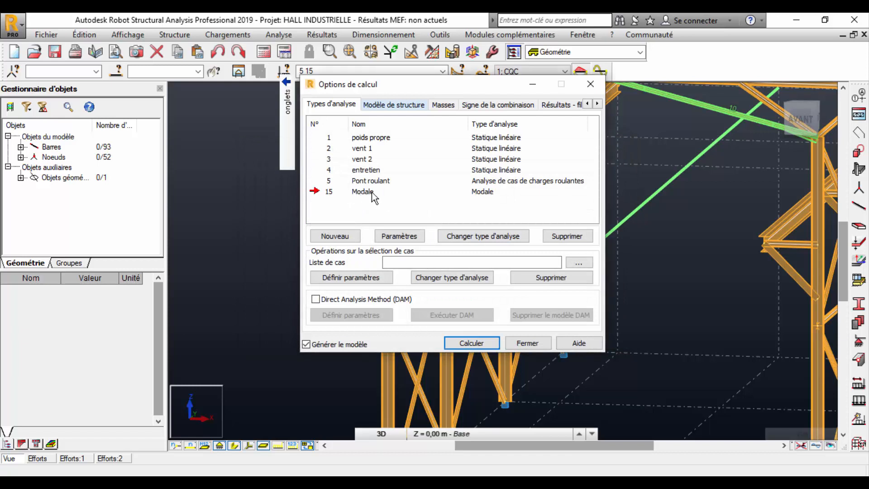
Configure the Modale case with Méthode de Lanczos, the Concentrées avec rotations mass matrix and damping calculated d'après PS92.
double_click(371, 191)
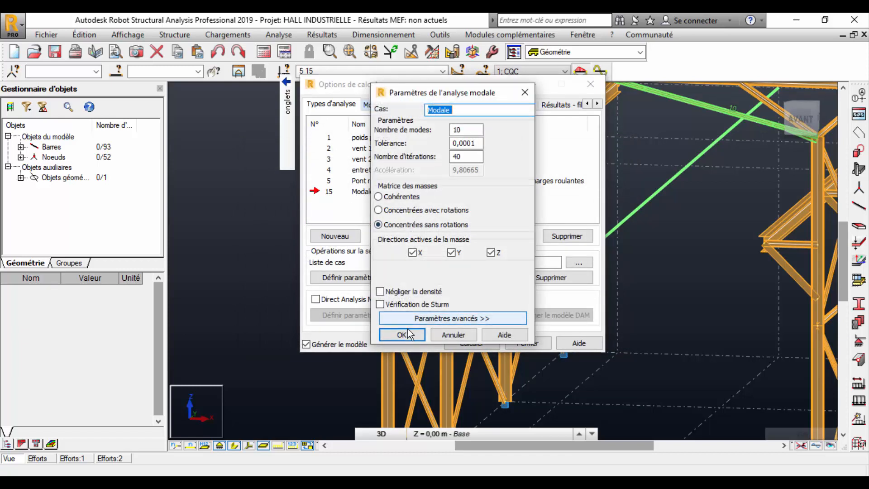
click(438, 320)
click(581, 205)
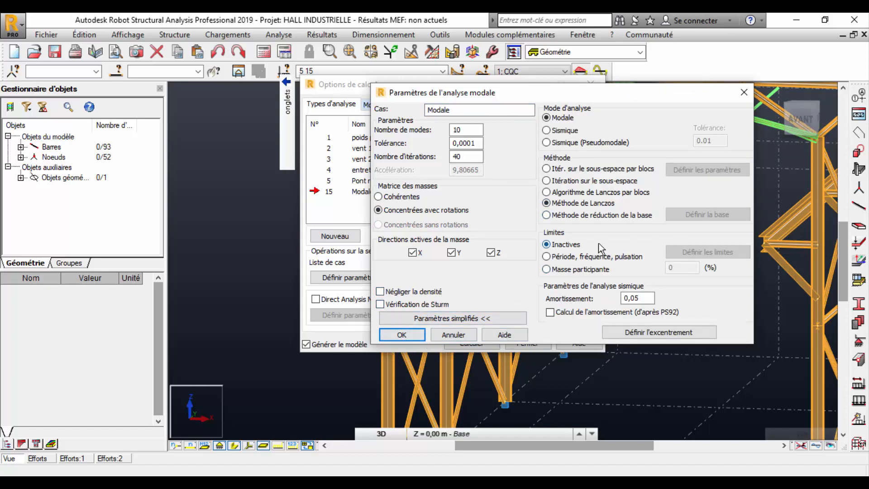
click(577, 313)
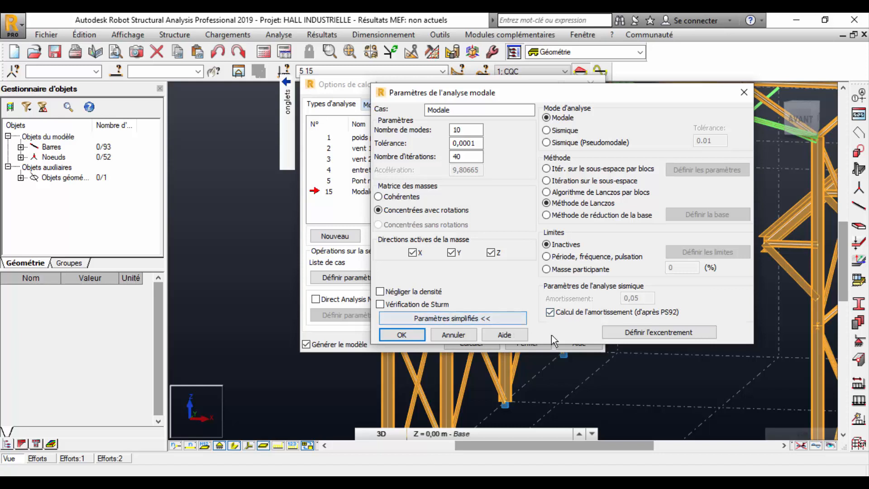
click(402, 335)
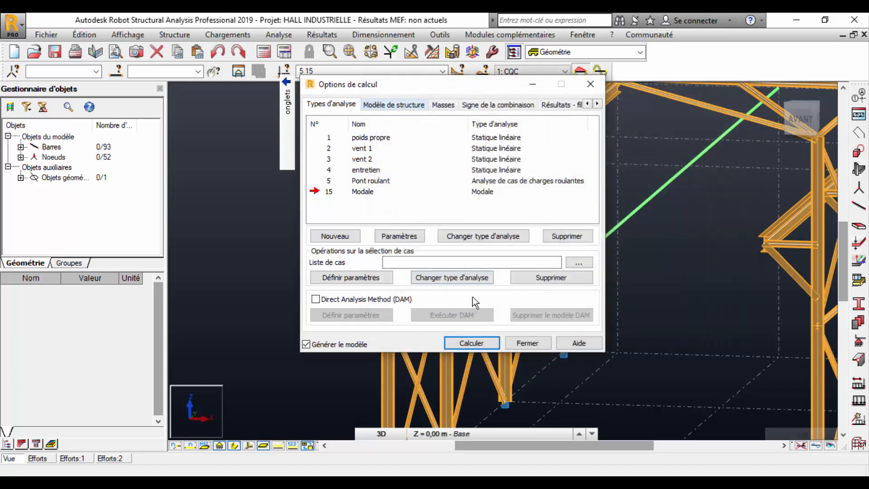
Create a new Temporelle analysis case and choose 2 : vent 1 as the load case for its time equation.
click(351, 234)
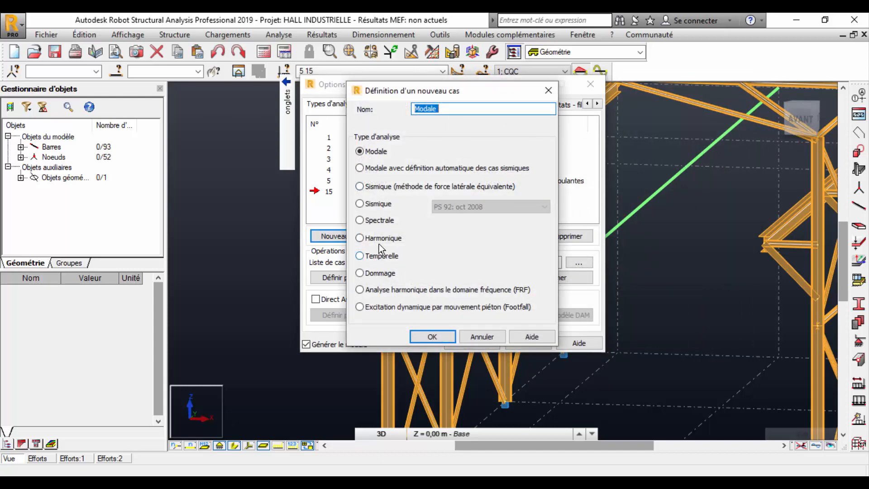
click(378, 256)
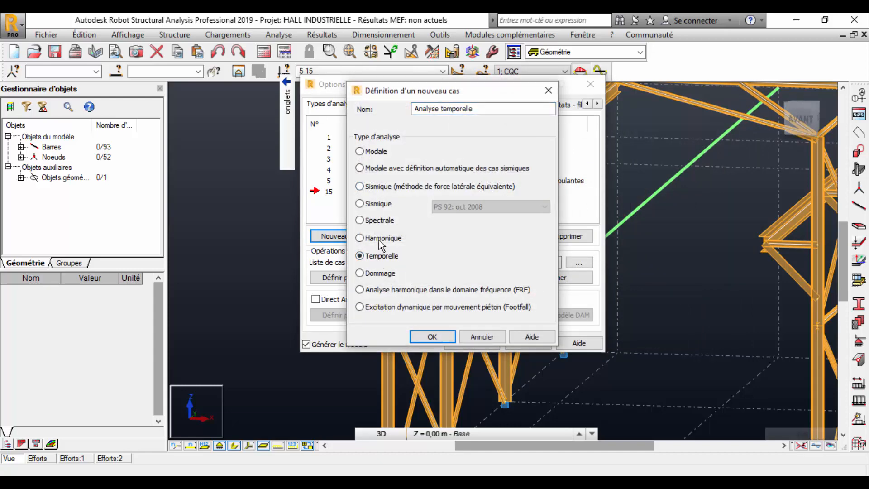
click(432, 337)
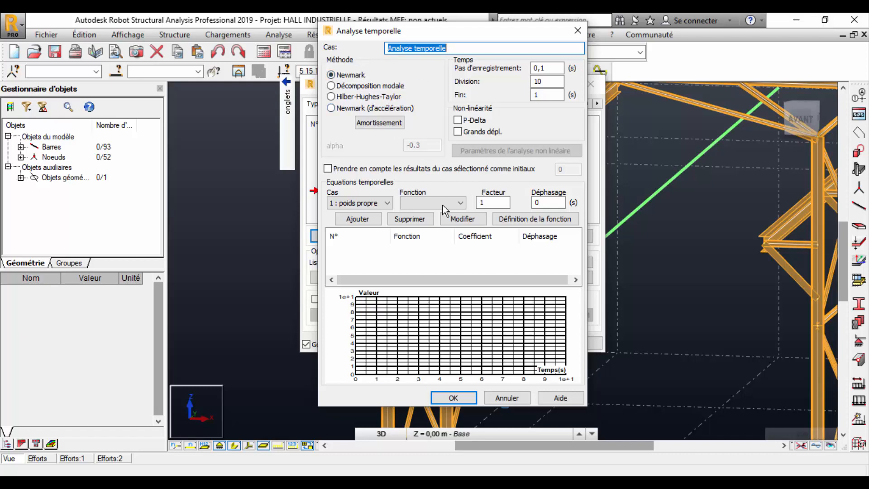
click(369, 203)
click(351, 223)
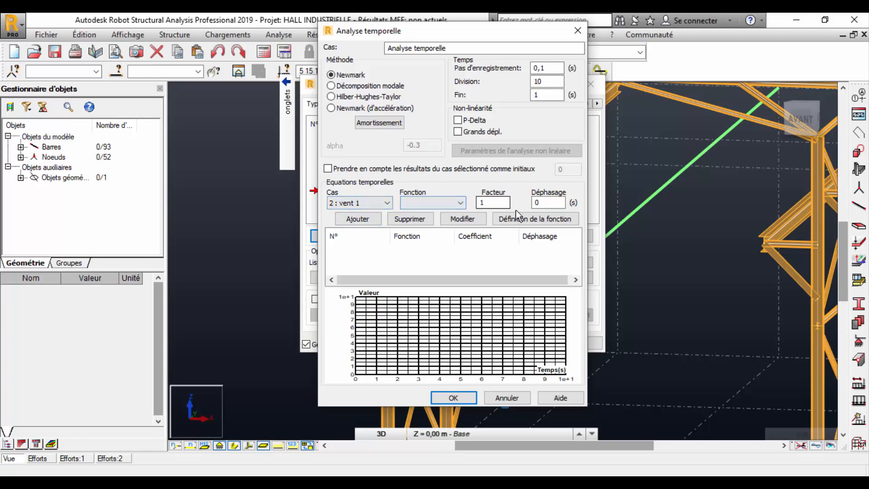
Define a new time function named "Raphale du vent" and add it to the list of defined functions.
click(534, 219)
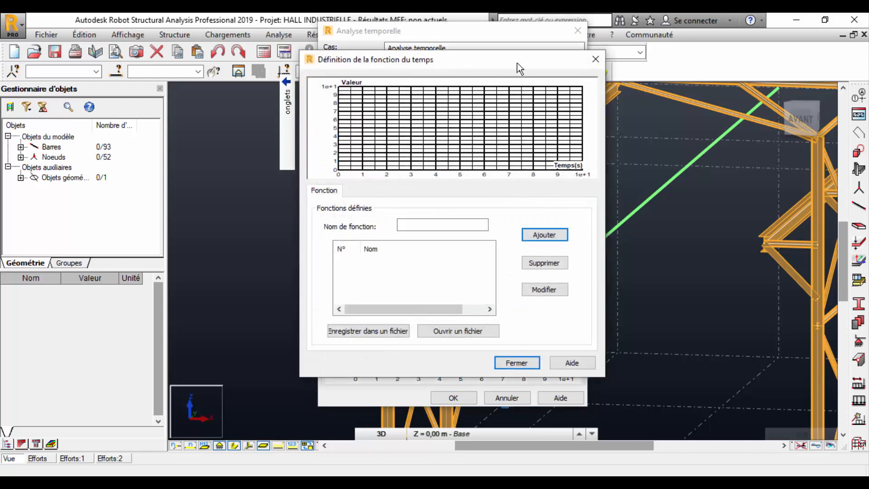
drag(517, 63, 409, 68)
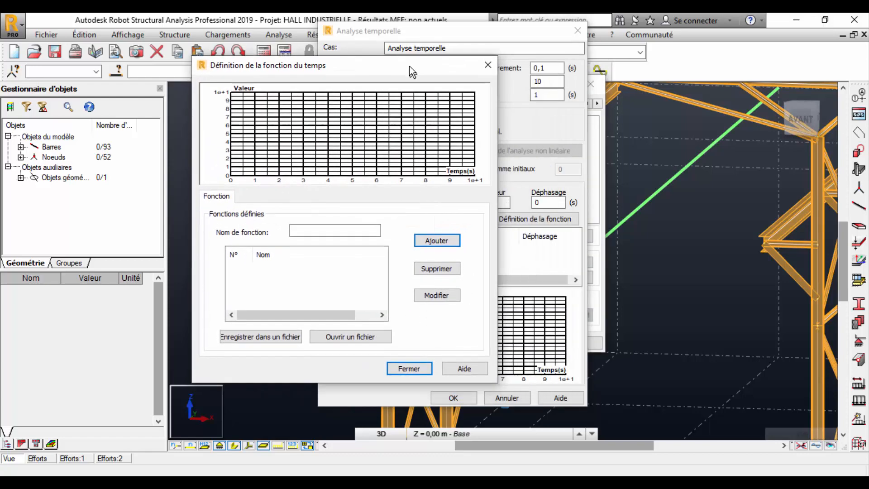
click(312, 233)
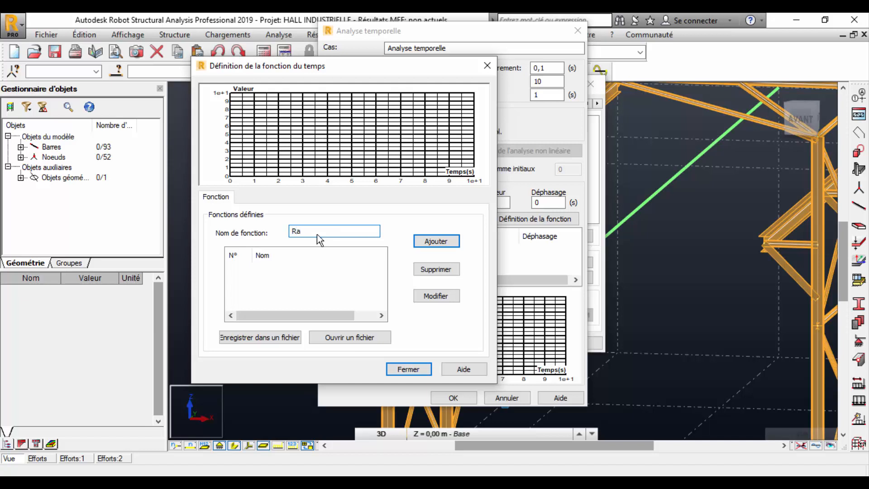
text(ela)
text(le d)
text(u vent)
click(435, 241)
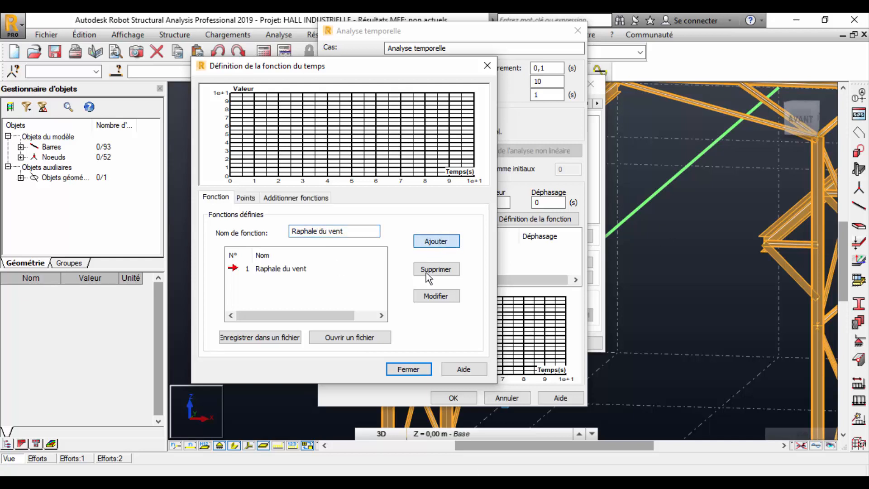
Add the first point of the Raphale du vent function at T = 0 s with F(T) = 0.
click(246, 198)
click(267, 244)
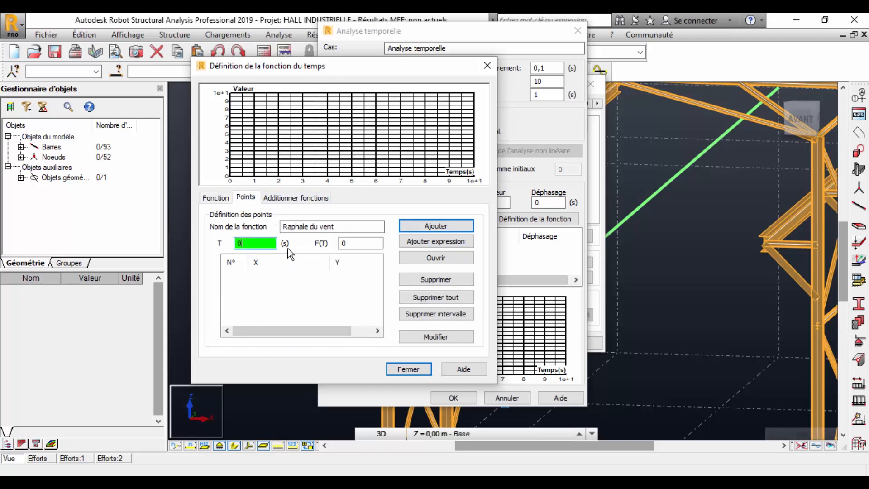
click(368, 244)
click(436, 226)
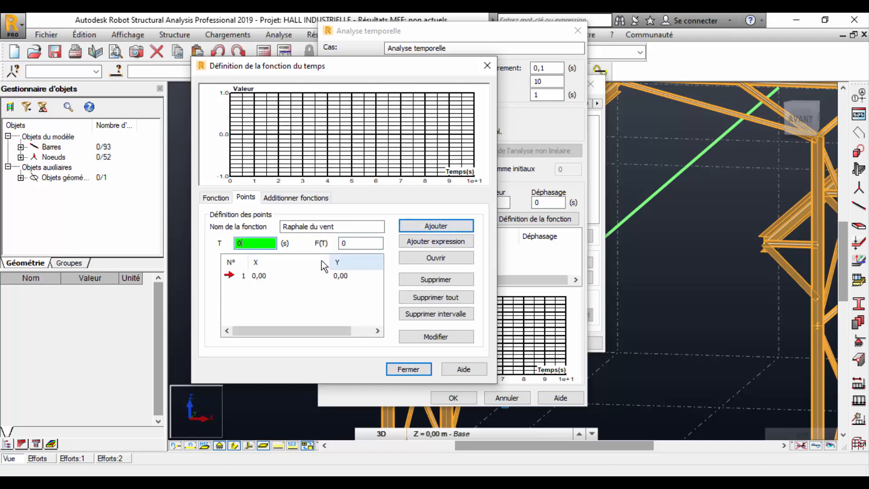
Add a second point to the Raphale du vent function at T = 0.01 s with F(T) = 5.
click(366, 243)
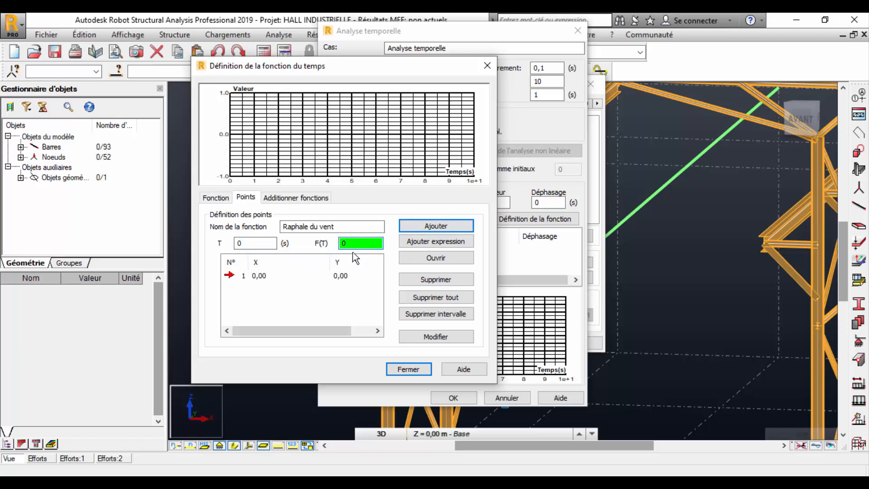
click(268, 244)
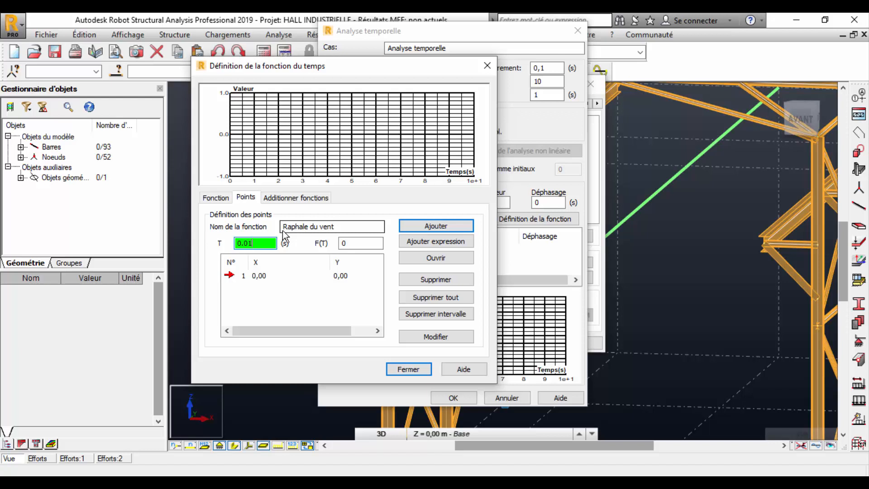
click(355, 242)
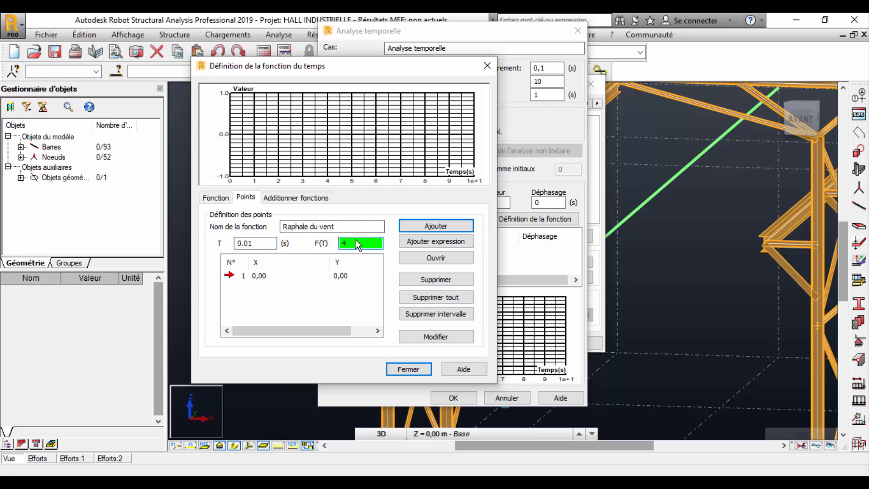
text(5)
click(418, 225)
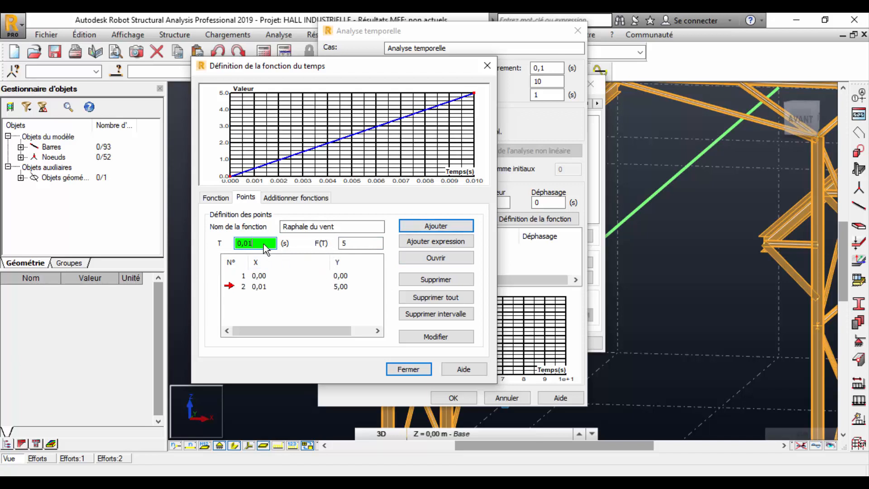
Add a third point to the Raphale du vent function at T = 0.02 s with F(T) = 0.
text(2)
click(367, 245)
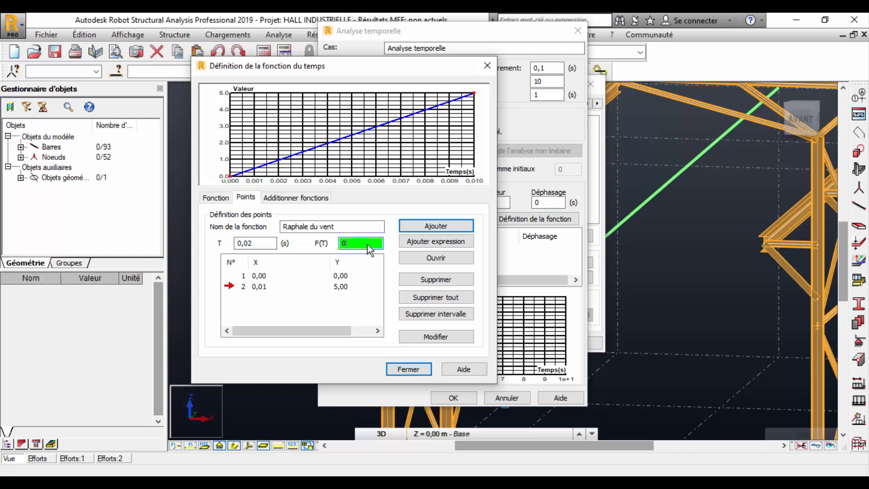
click(413, 226)
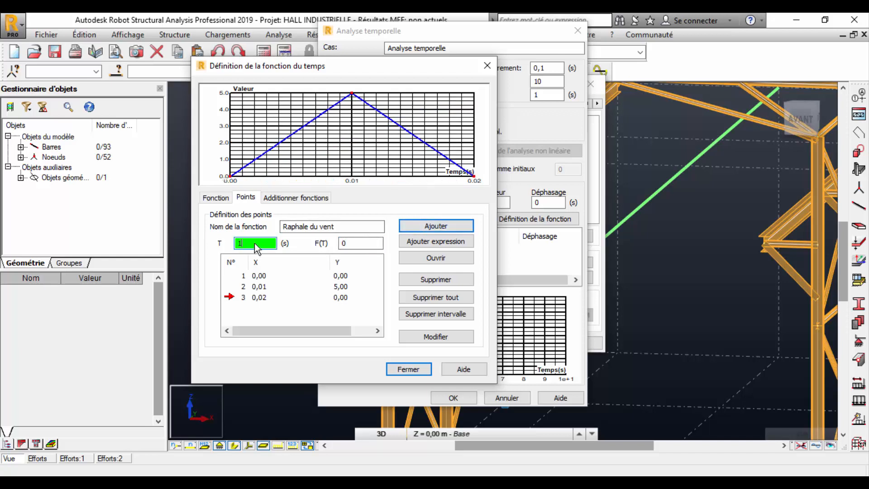
Add a fourth point at T = 1 s with F(T) = 0 and finish the time function definition.
text(1)
click(437, 229)
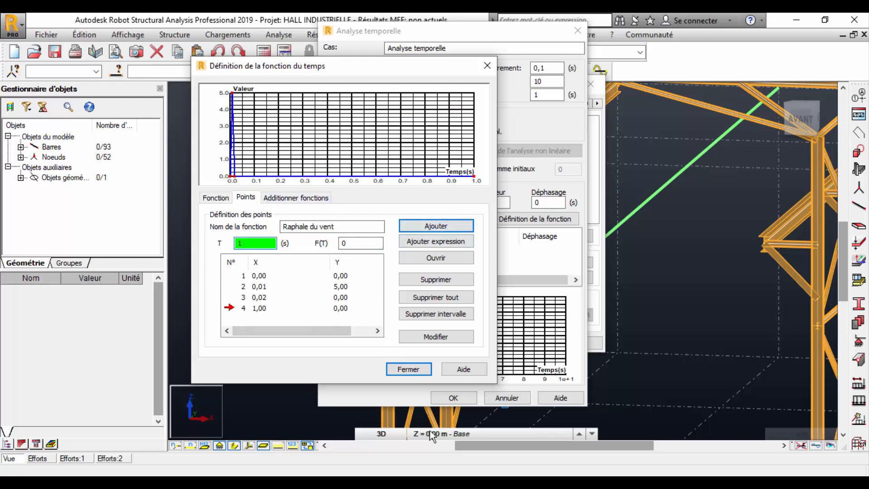
click(403, 368)
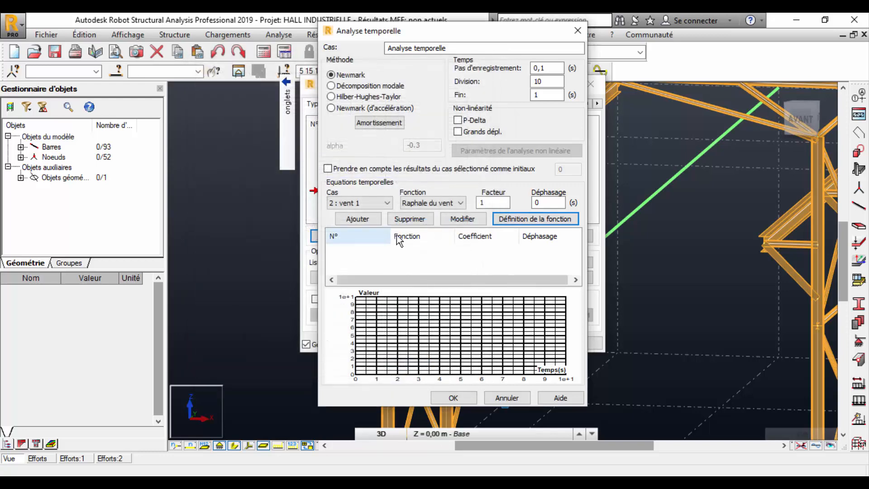
Add the vent 1 equation with the Raphale du vent function to the Analyse temporelle case and run the calculation.
click(369, 218)
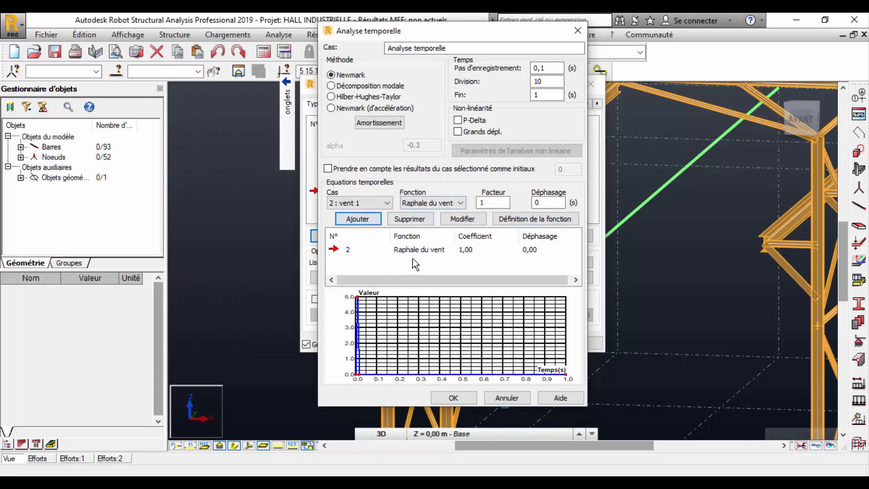
click(454, 398)
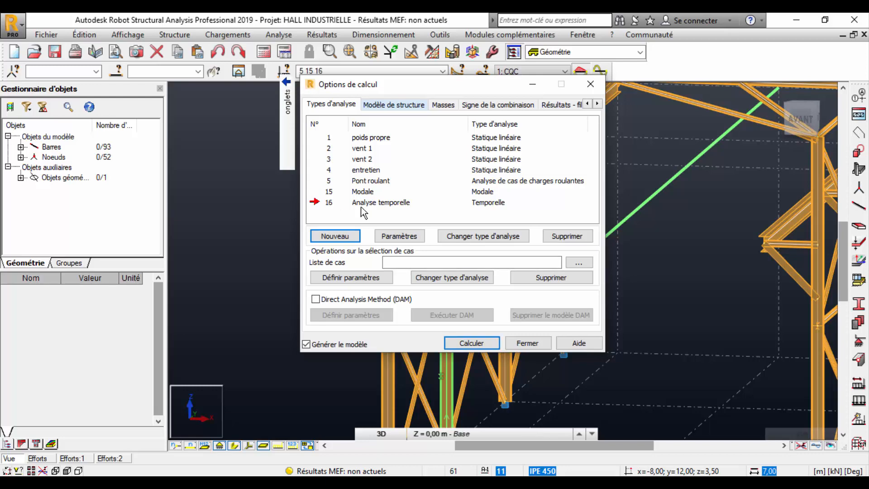
click(471, 345)
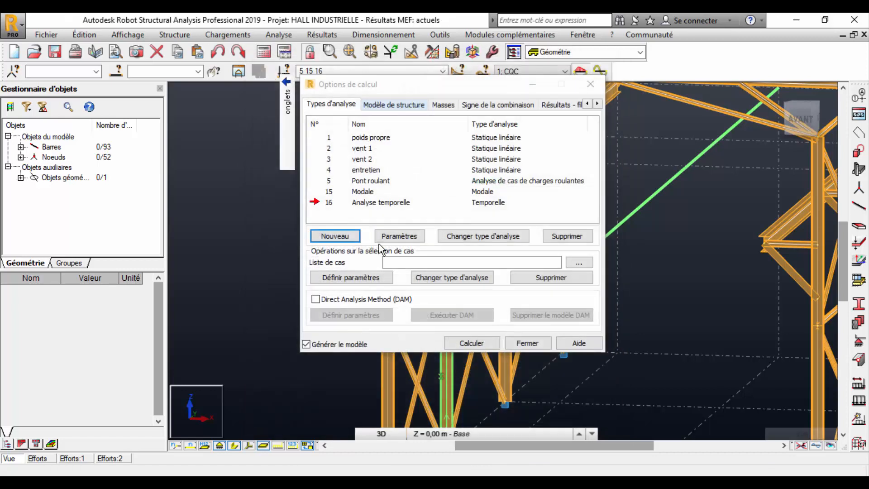
click(521, 344)
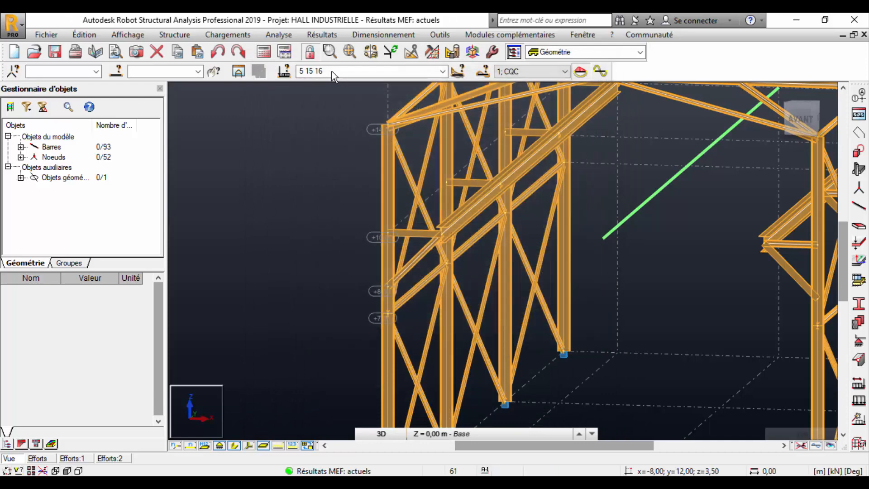
click(443, 72)
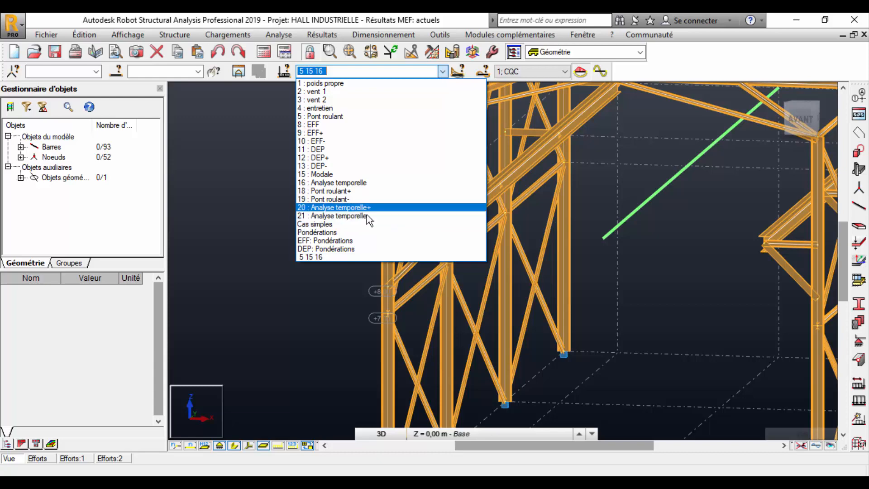
click(242, 185)
Display the Raphale du vent function as a time-history analysis diagram in a new window.
click(317, 35)
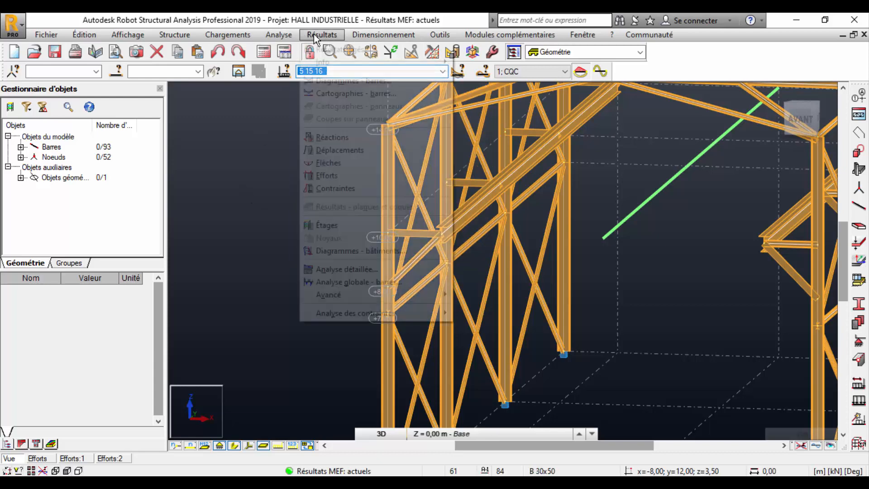
mouse_move(443, 295)
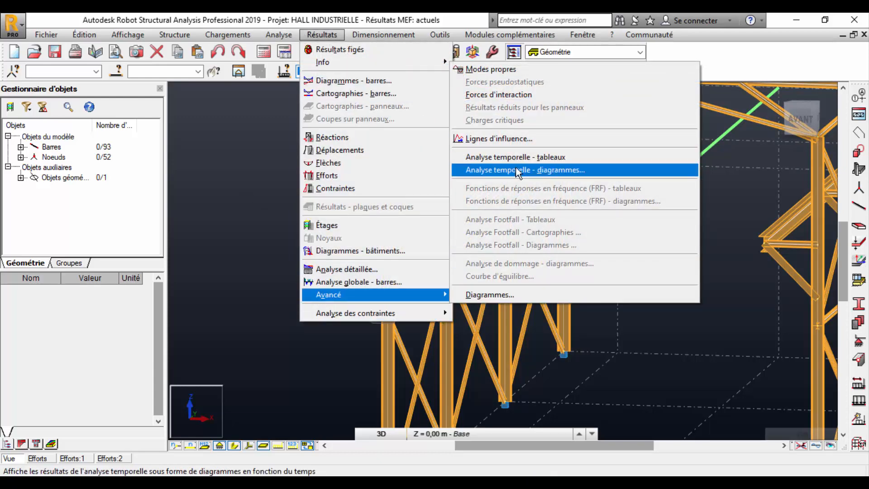
click(517, 169)
drag(701, 92, 341, 84)
click(284, 146)
click(349, 185)
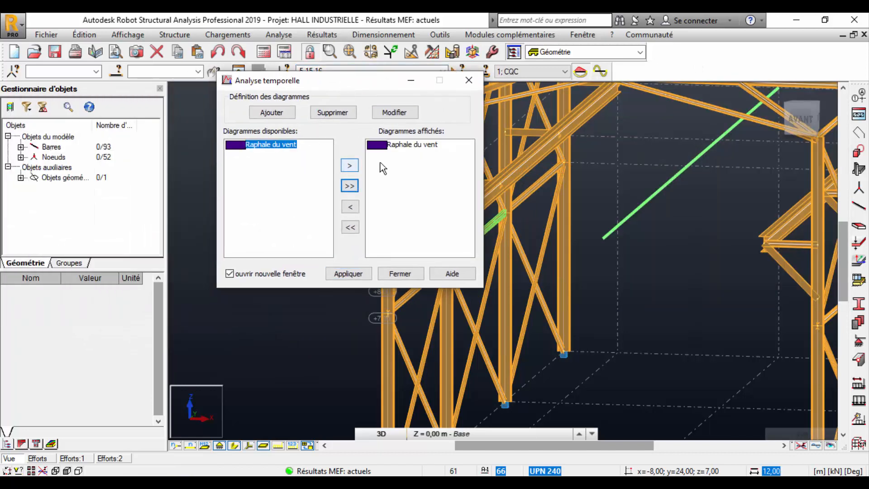
click(341, 274)
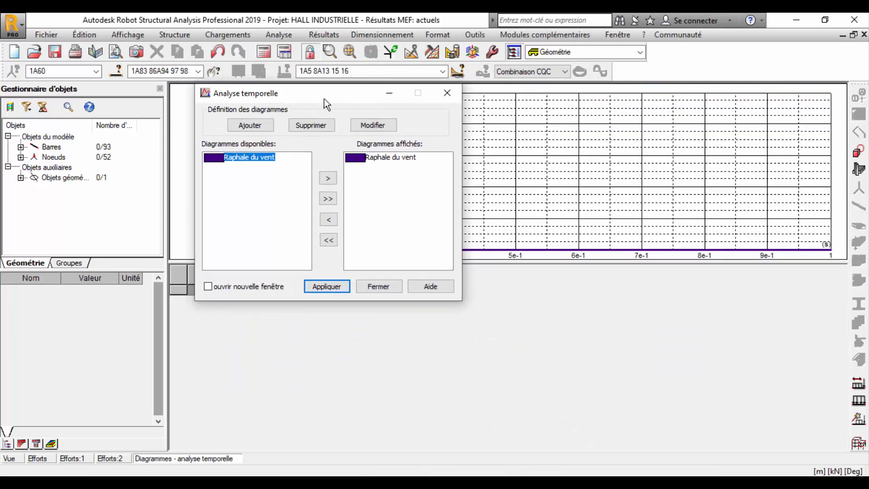
Set diagrams to open in a new window and define a new nodal diagram of displacement UZ for case 16:Analyse temporelle.
drag(324, 99, 350, 196)
click(233, 382)
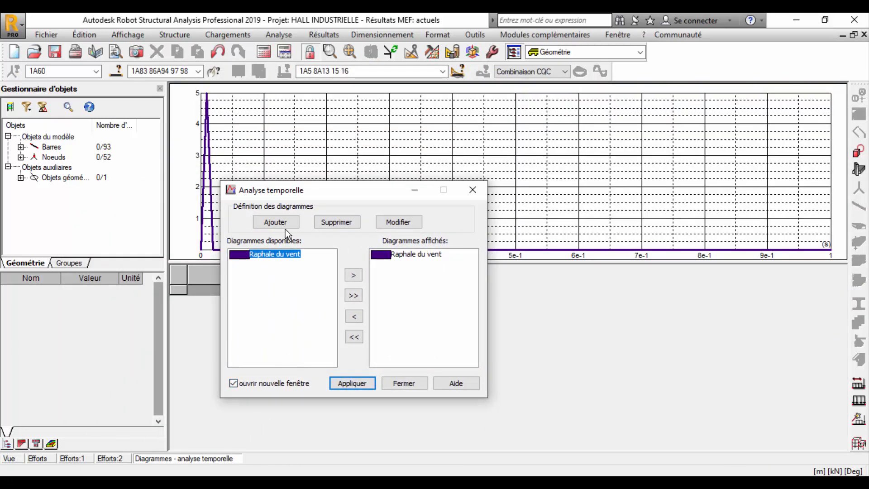
click(275, 221)
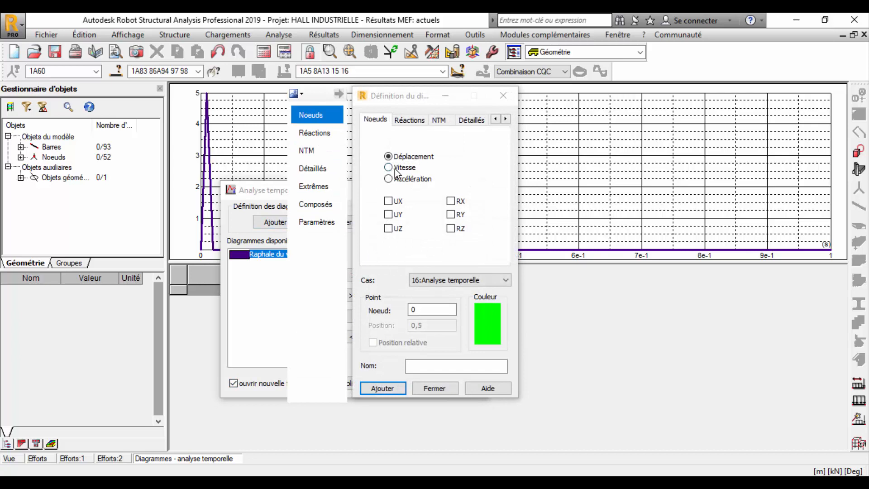
click(405, 178)
click(388, 156)
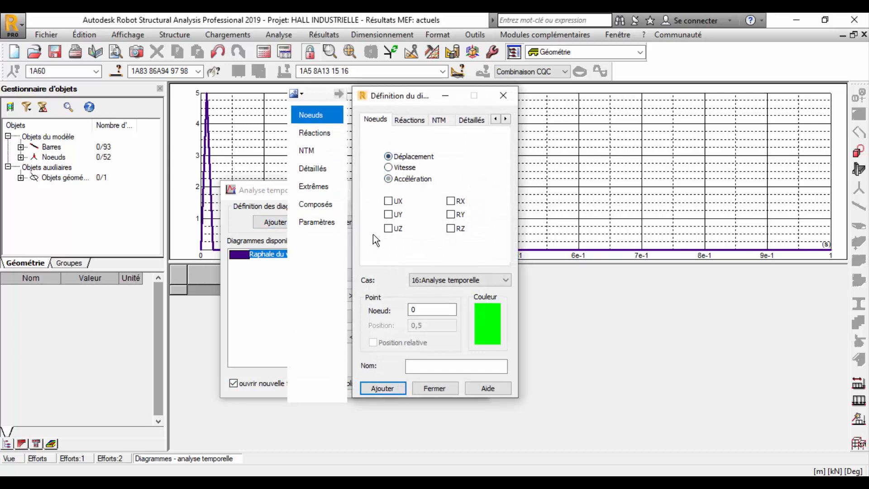
click(388, 228)
drag(408, 101, 387, 109)
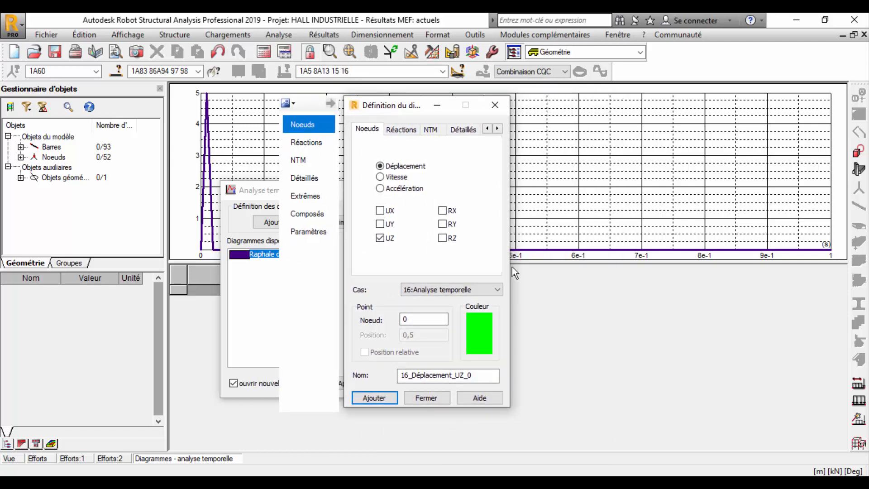
Pick node 3 at the column top (x = -8, y = 0, z = 14) in the 3D model and add its UZ displacement diagram.
click(421, 323)
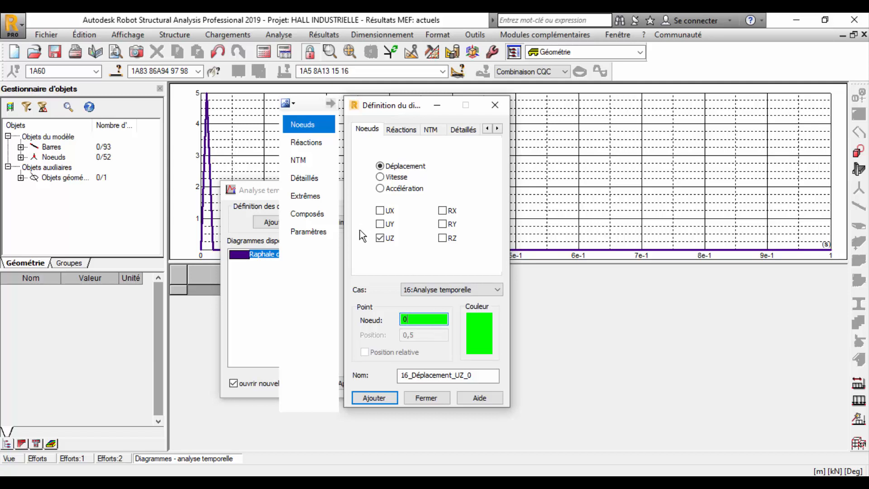
click(12, 454)
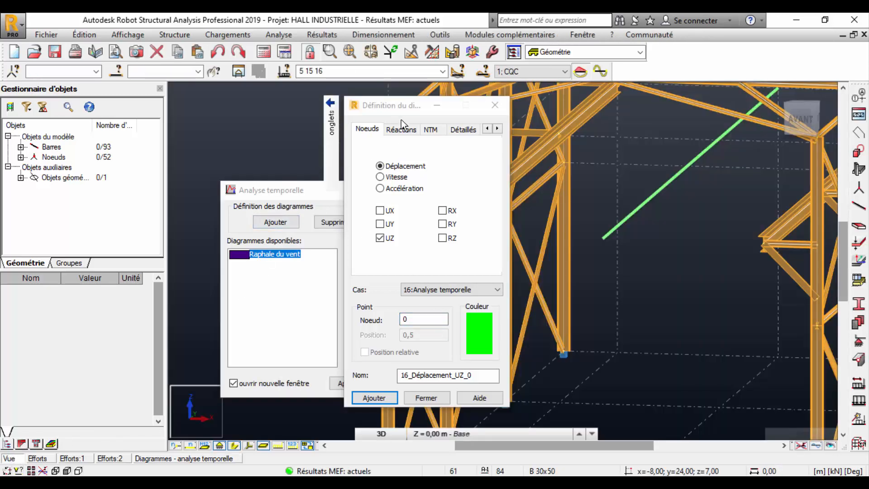
drag(391, 106, 116, 199)
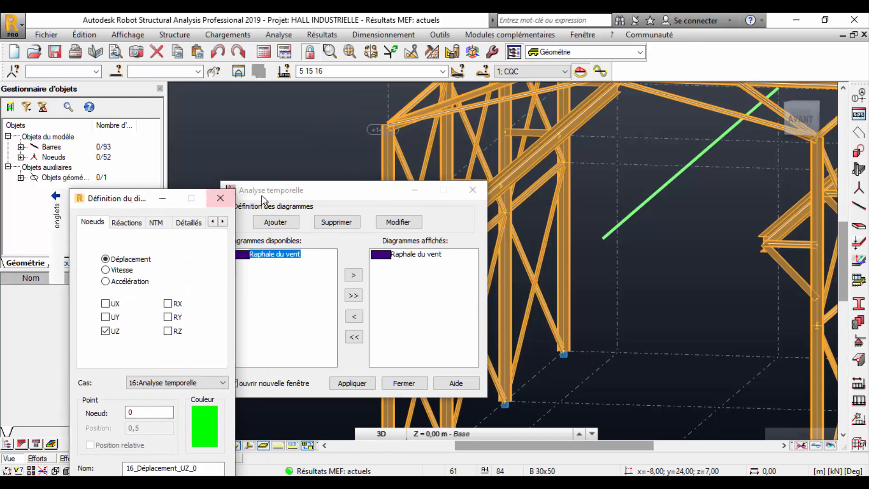
click(400, 276)
drag(378, 193, 243, 385)
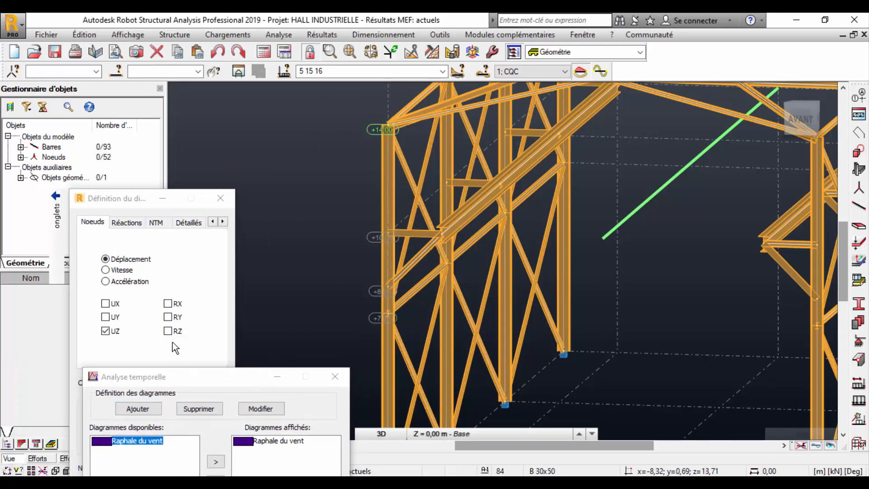
drag(183, 378, 387, 144)
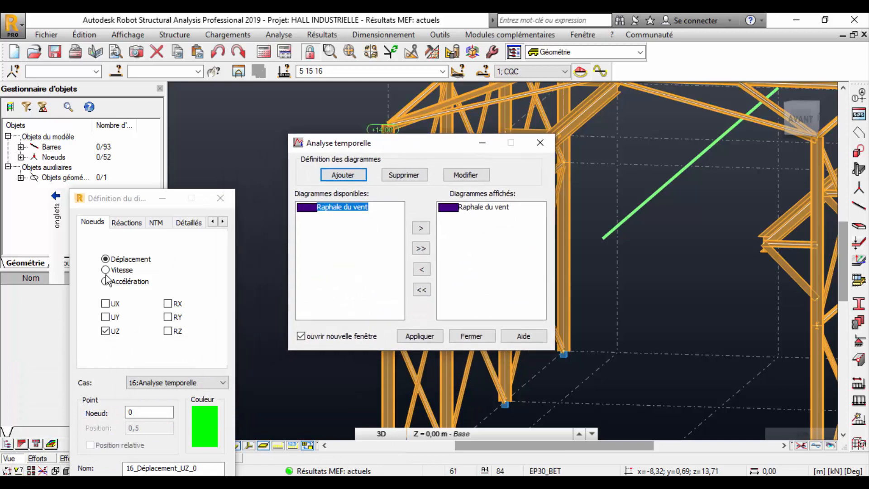
click(156, 410)
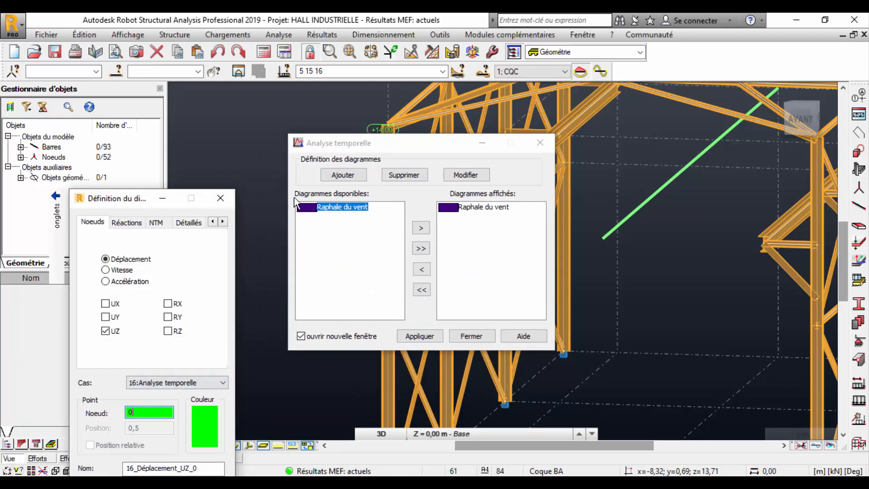
click(388, 123)
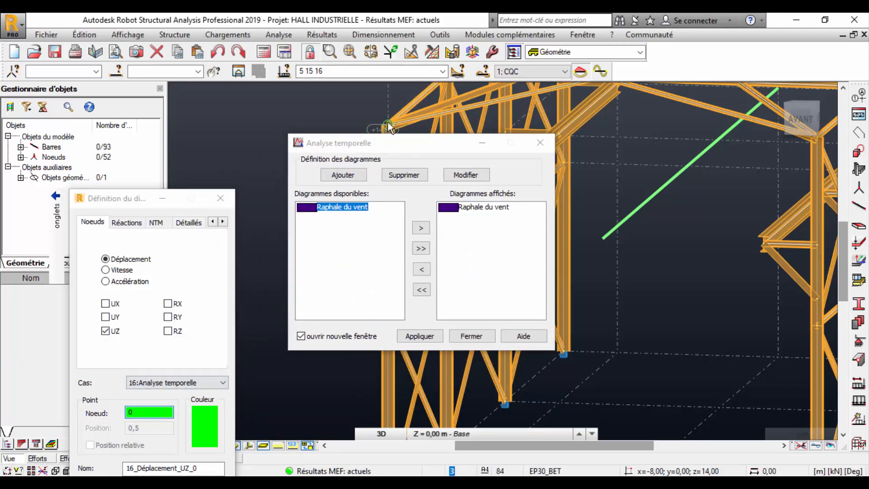
drag(141, 199, 126, 119)
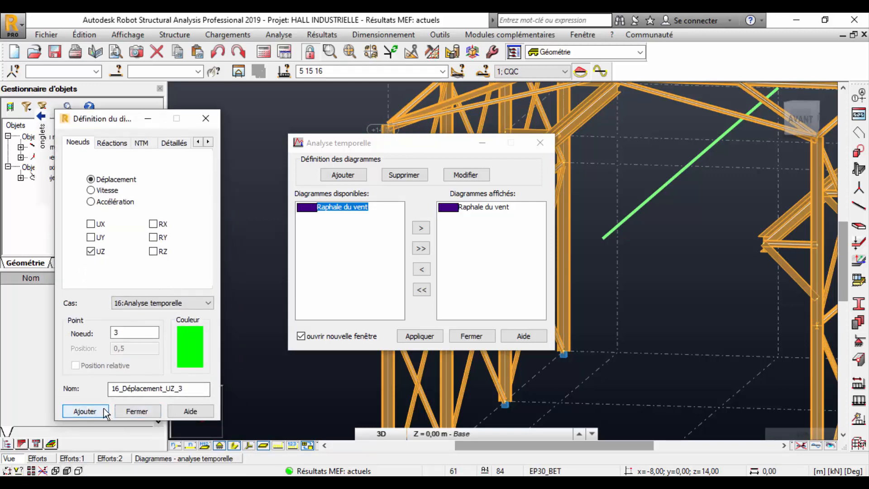
click(85, 411)
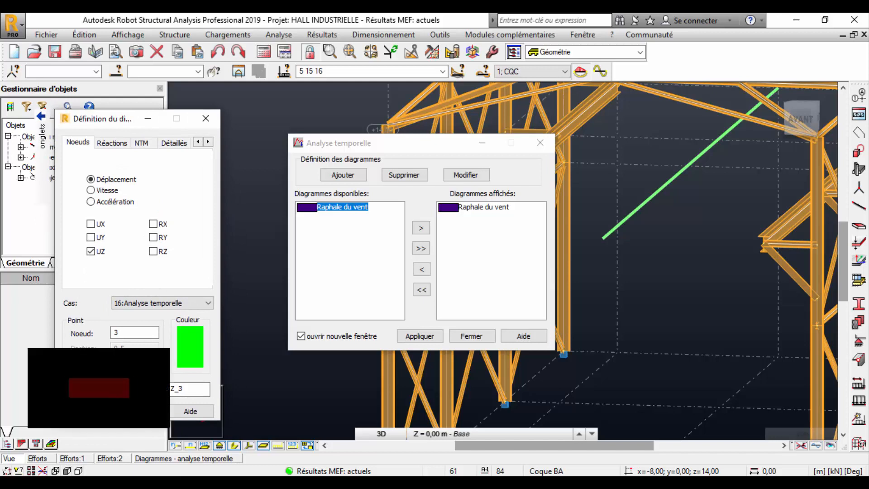
Replace Raphale du vent with 16_Déplacement_UZ_3 in the displayed diagrams and plot it in a new window.
drag(343, 207, 368, 217)
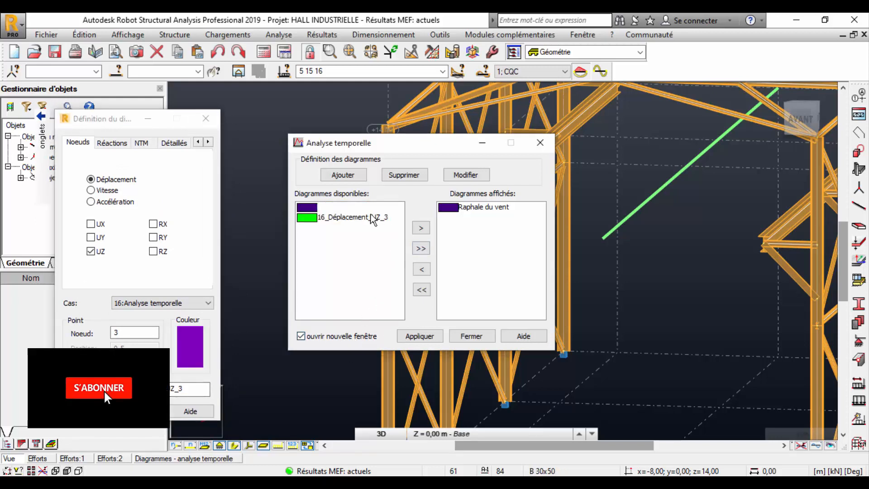
click(421, 228)
click(483, 206)
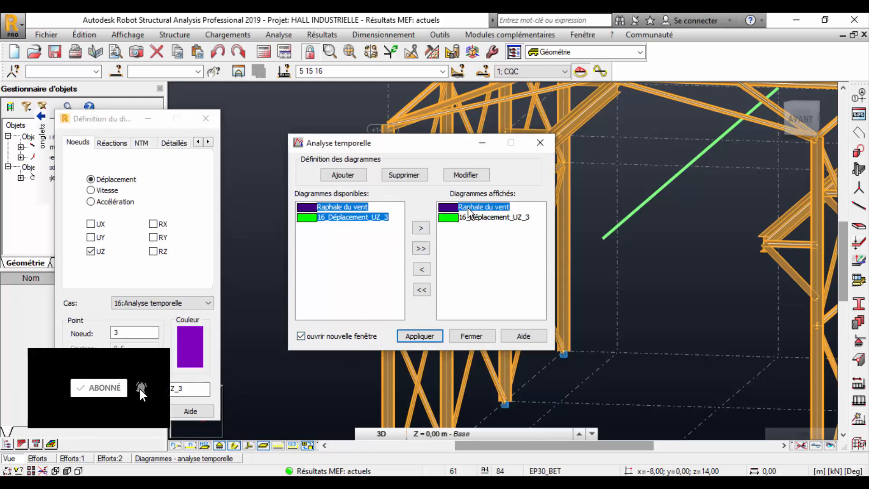
click(421, 269)
click(371, 209)
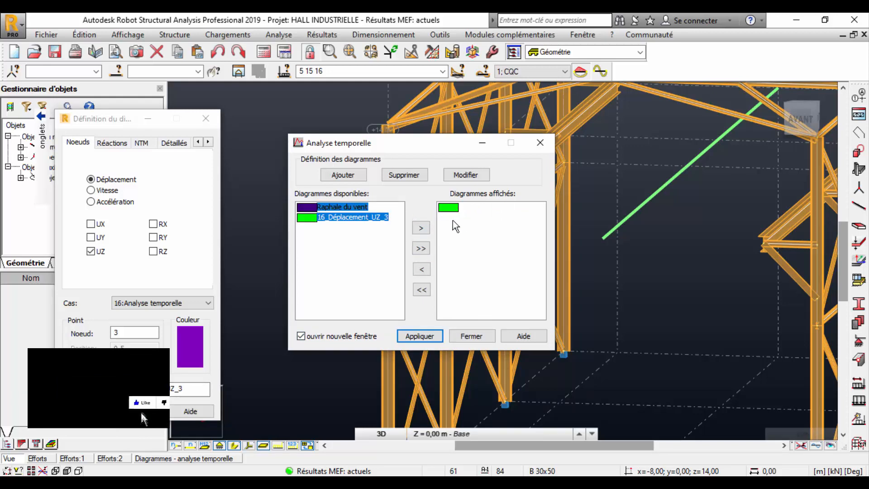
click(421, 337)
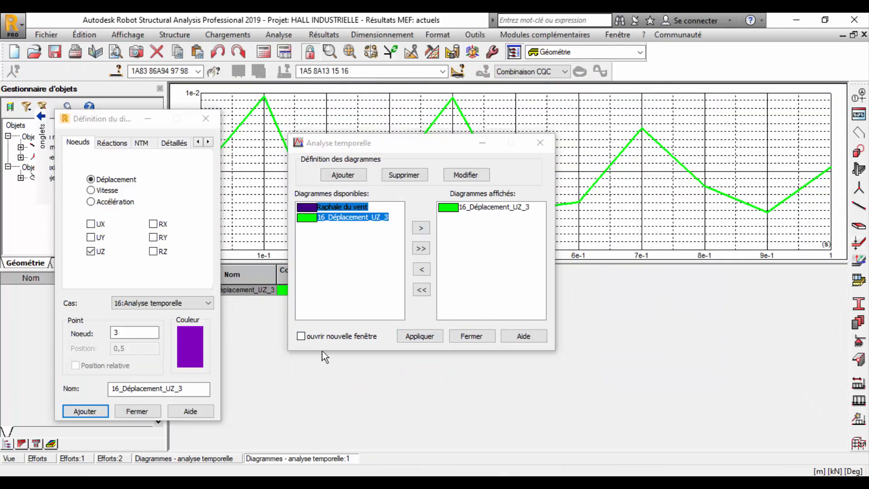
Examine the full curve of node 3's UZ displacement over time, keeping it clear of the open dialogs.
drag(351, 144, 332, 289)
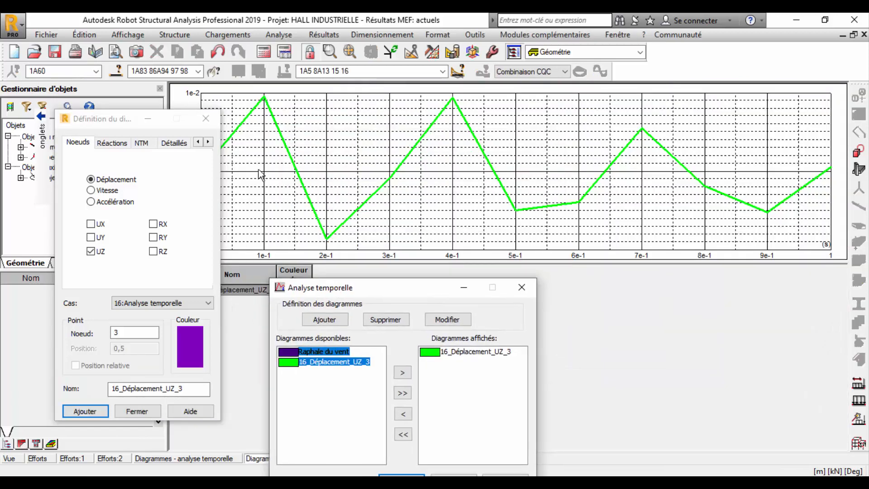
drag(130, 120, 35, 144)
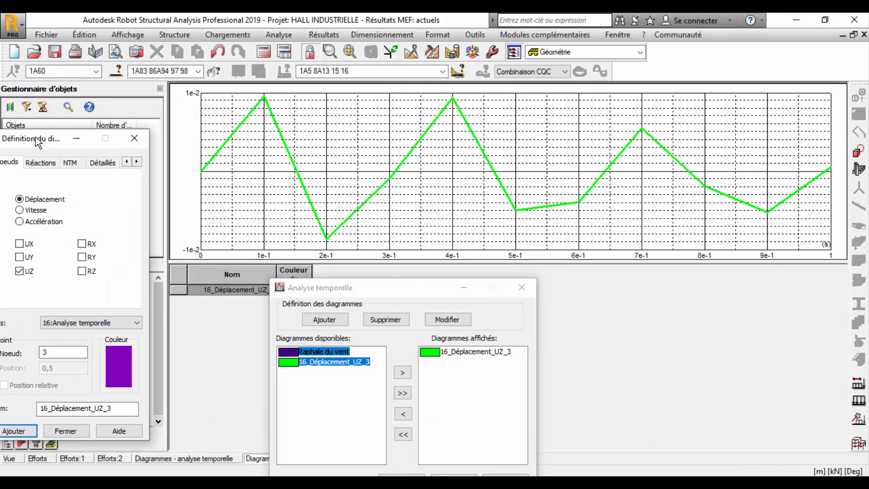
click(181, 132)
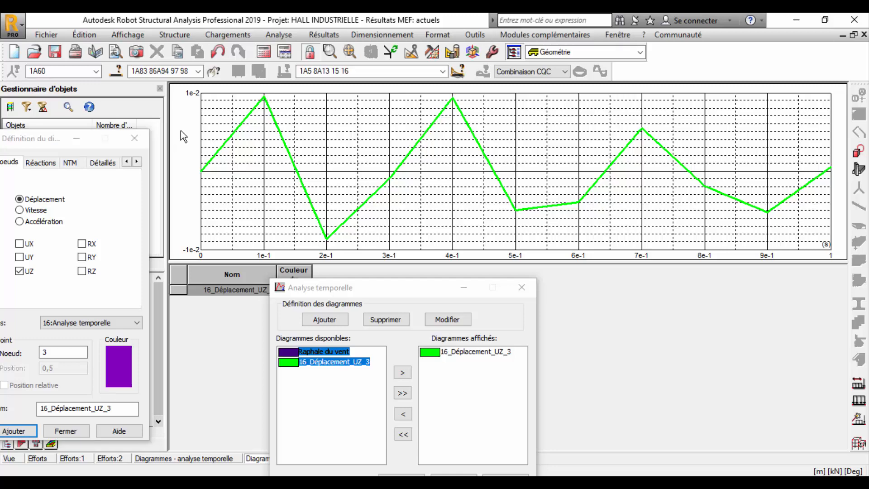
scroll(287, 142, down, 5)
scroll(296, 169, up, 3)
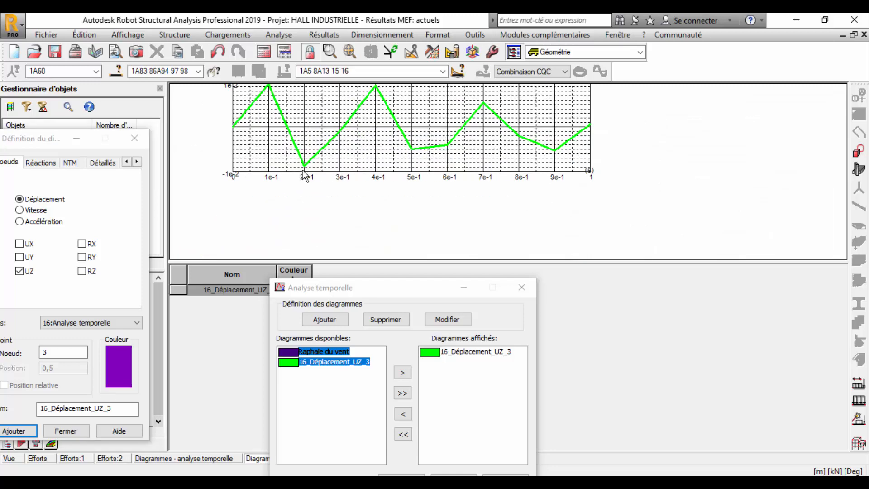
drag(348, 287, 521, 141)
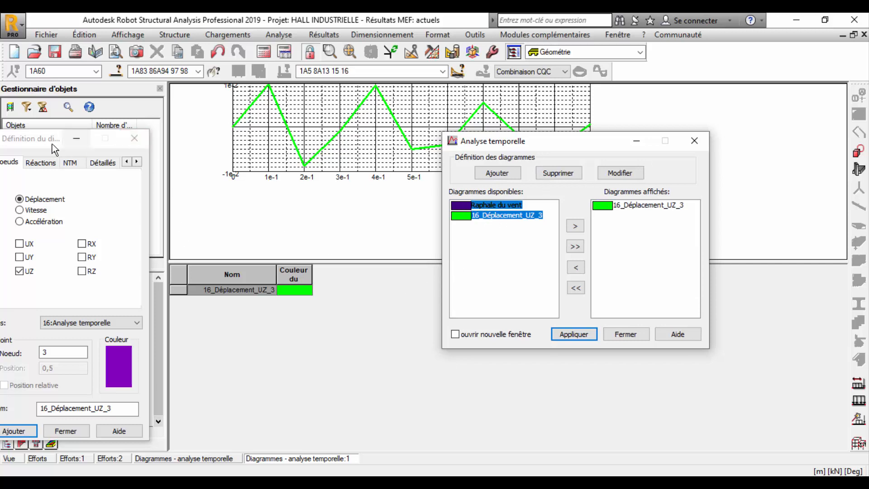
Change the nodal diagram definition for node 3 from displacement to acceleration, with UX as the only component.
drag(50, 143, 287, 130)
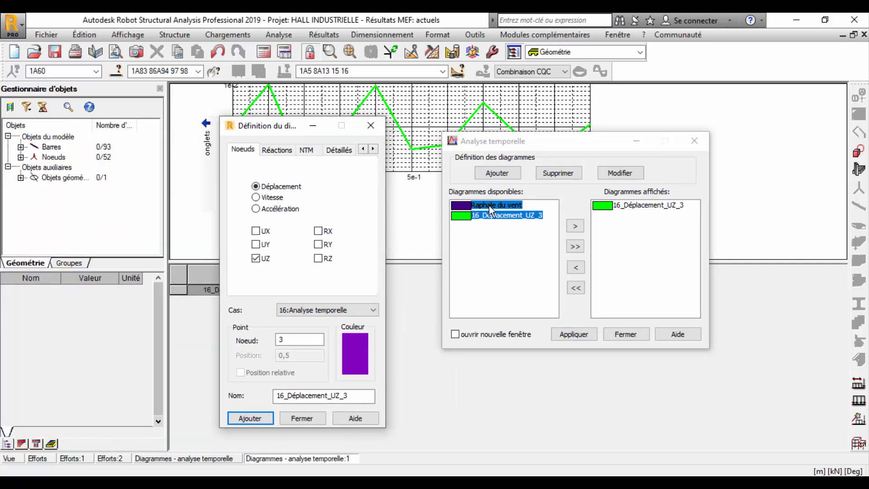
click(262, 208)
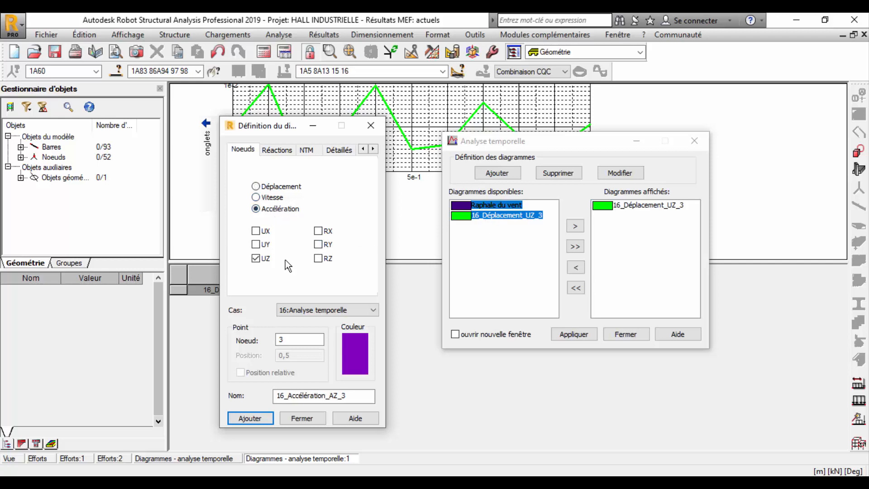
click(256, 259)
click(256, 231)
click(347, 396)
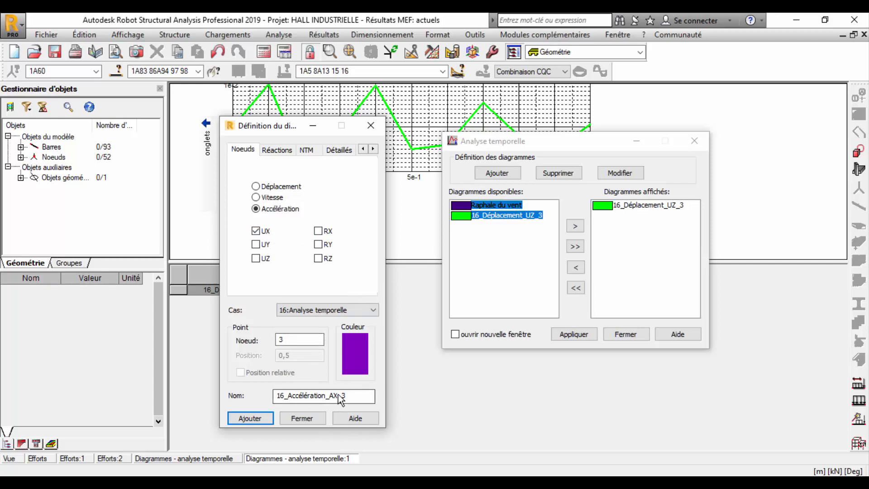
Colour node 3's UX acceleration diagram red and add it to the available diagrams.
click(354, 362)
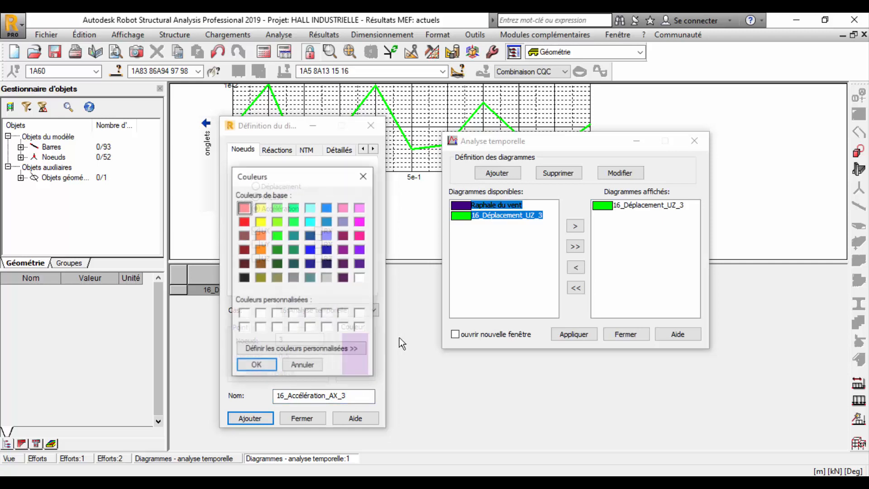
click(247, 221)
click(254, 364)
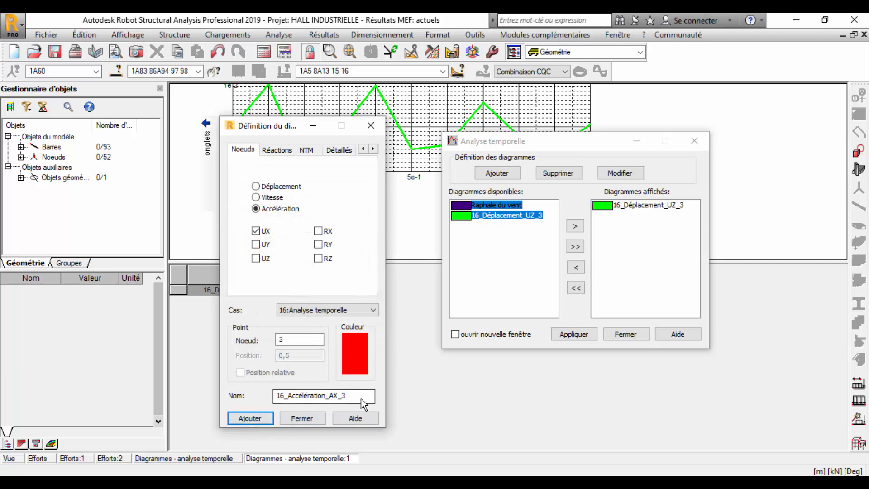
click(249, 418)
Replace 16_Déplacement_UZ_3 with 16_Accélération_AX_3 in the displayed diagrams and plot it in a new window.
click(575, 209)
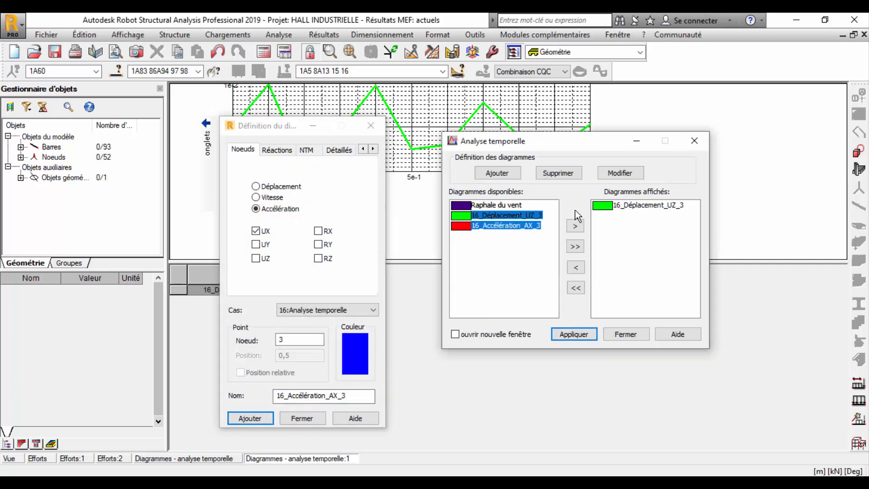
click(580, 227)
click(612, 208)
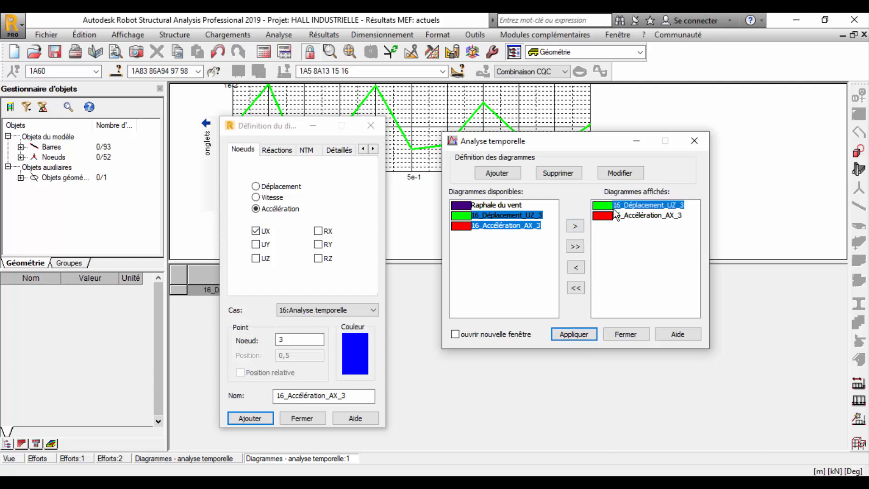
click(613, 215)
click(579, 268)
click(520, 334)
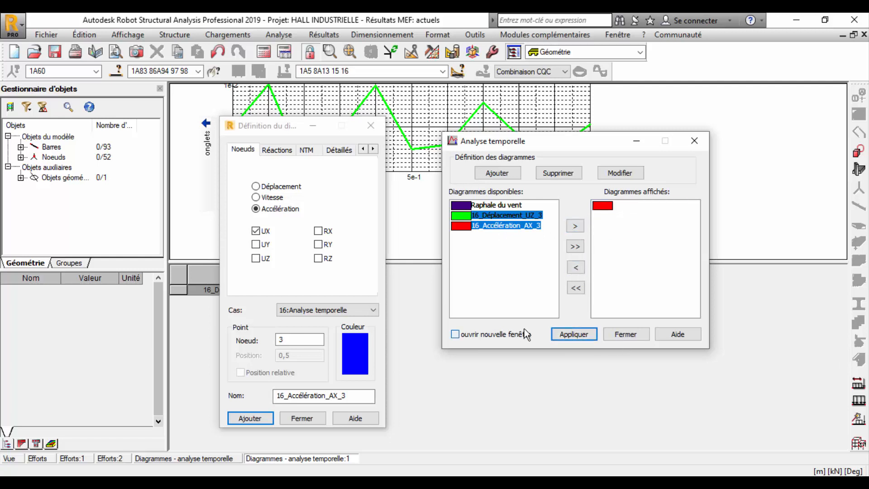
click(569, 339)
Minimize both diagram dialogs to view node 3's full UX acceleration curve over time.
click(628, 136)
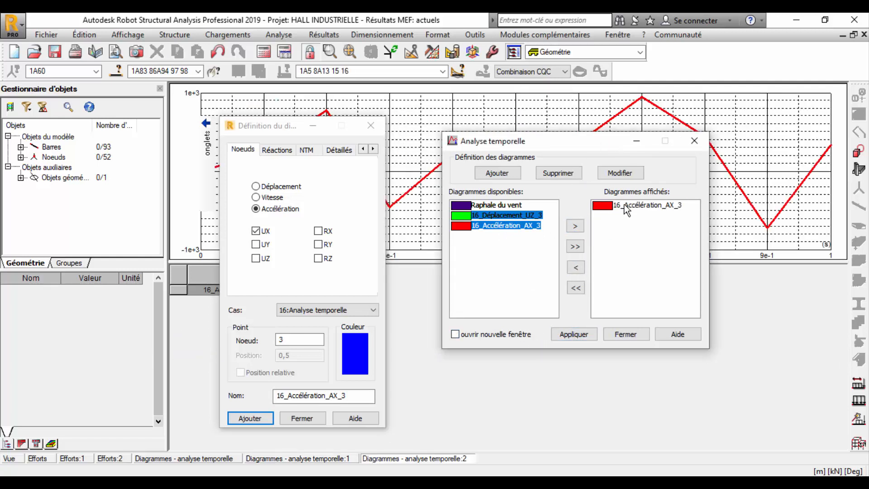
click(636, 140)
click(312, 127)
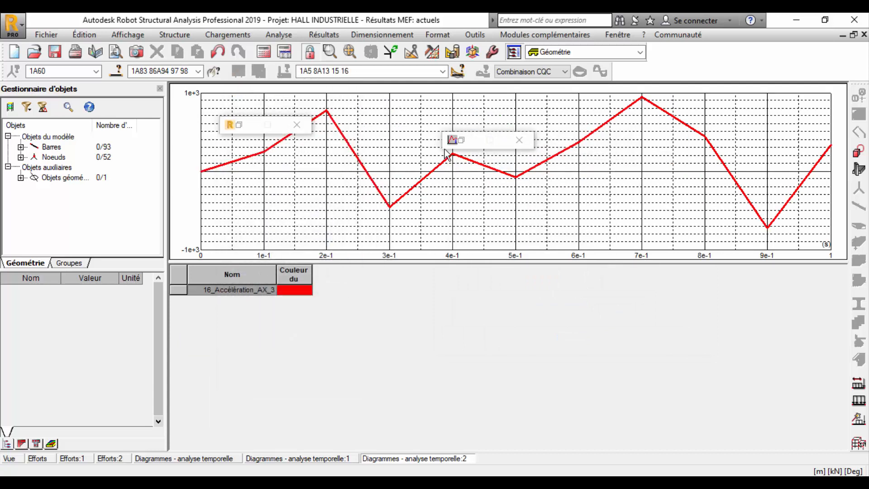